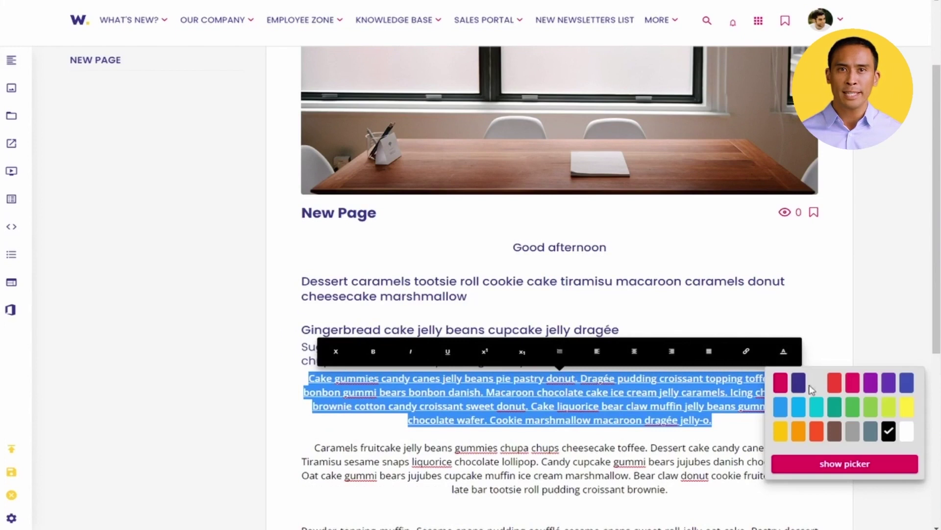
Step: Recolor the selected bold, underlined paragraph starting "Cake gummies candy canes" orange-red
{"action": "left_click", "coordinate": [817, 432]}
{"action": "left_click", "coordinate": [828, 345]}
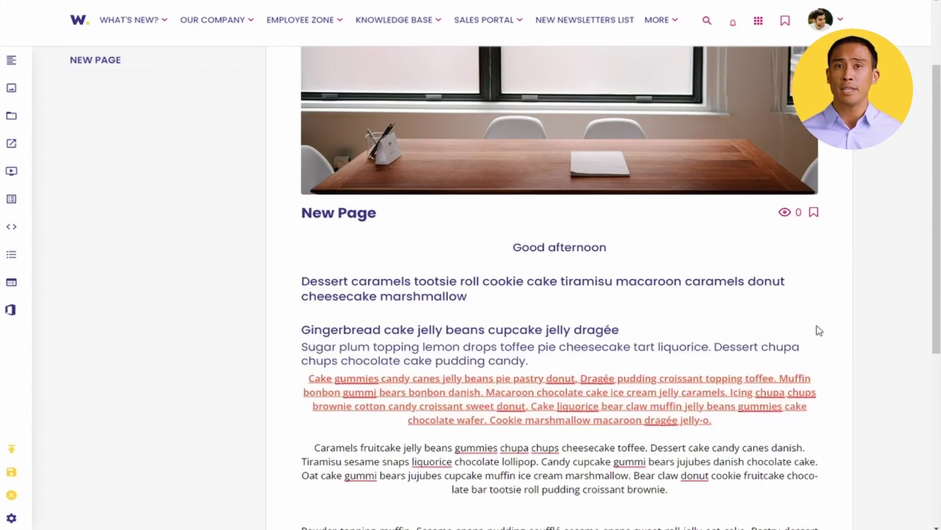
Step: Open the Greeting block's options and review its time ranges and greeting texts
{"action": "left_click", "coordinate": [289, 264]}
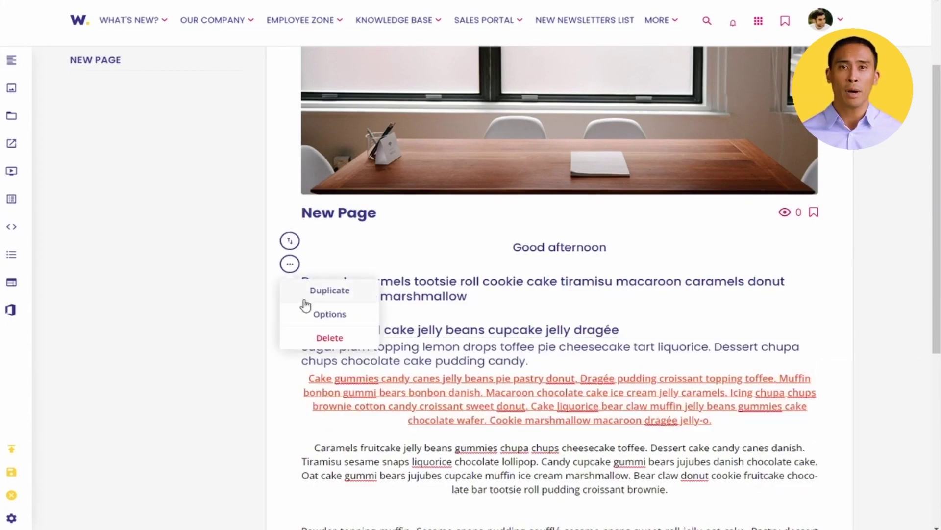
{"action": "left_click", "coordinate": [311, 314]}
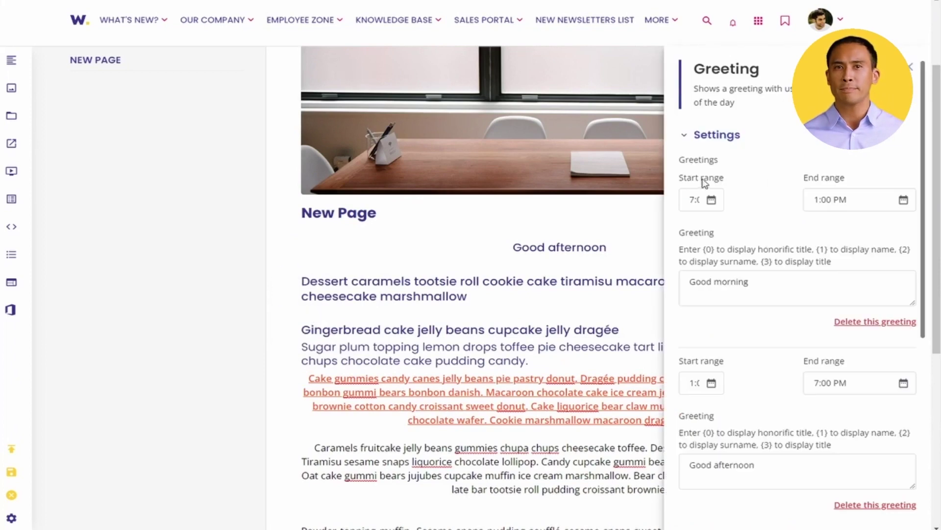
{"action": "scroll", "coordinate": [750, 196], "scroll_direction": "down", "scroll_amount": 3}
{"action": "scroll", "coordinate": [752, 199], "scroll_direction": "down", "scroll_amount": 4}
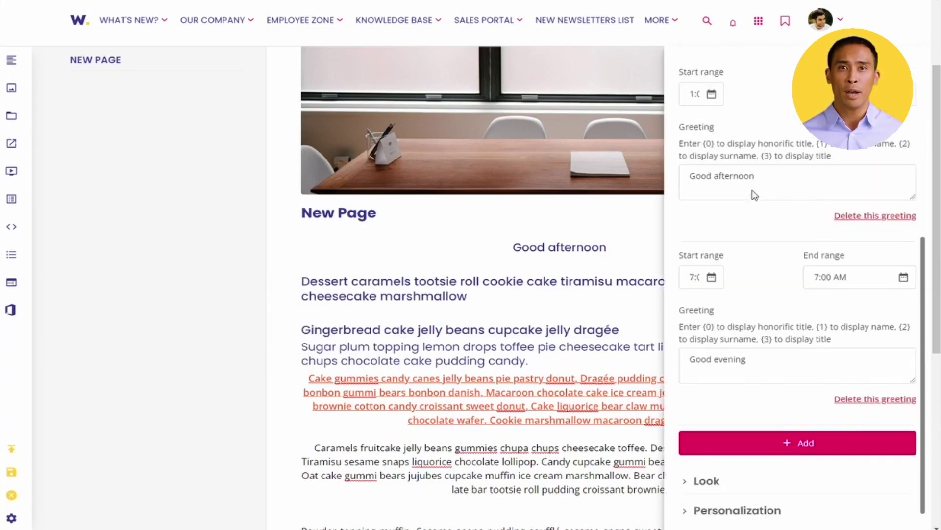
{"action": "scroll", "coordinate": [745, 210], "scroll_direction": "up", "scroll_amount": 7}
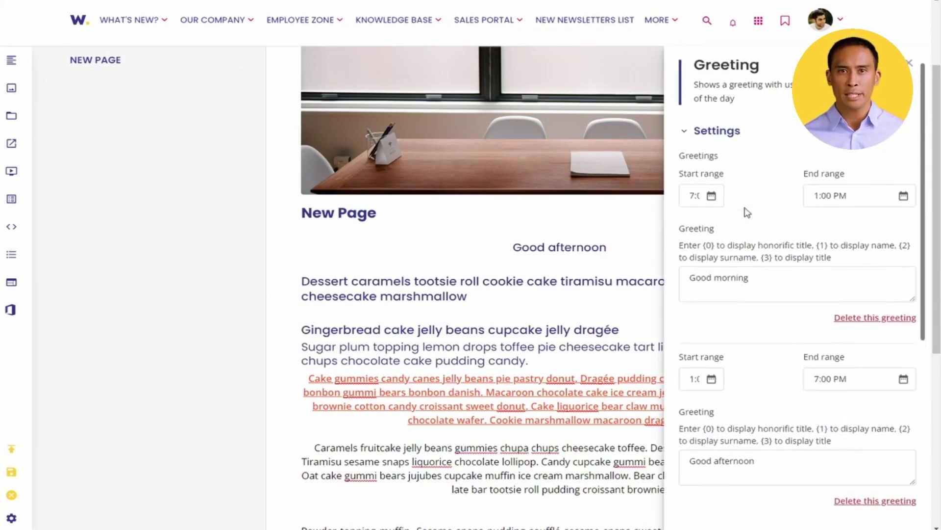
{"action": "left_click", "coordinate": [203, 189]}
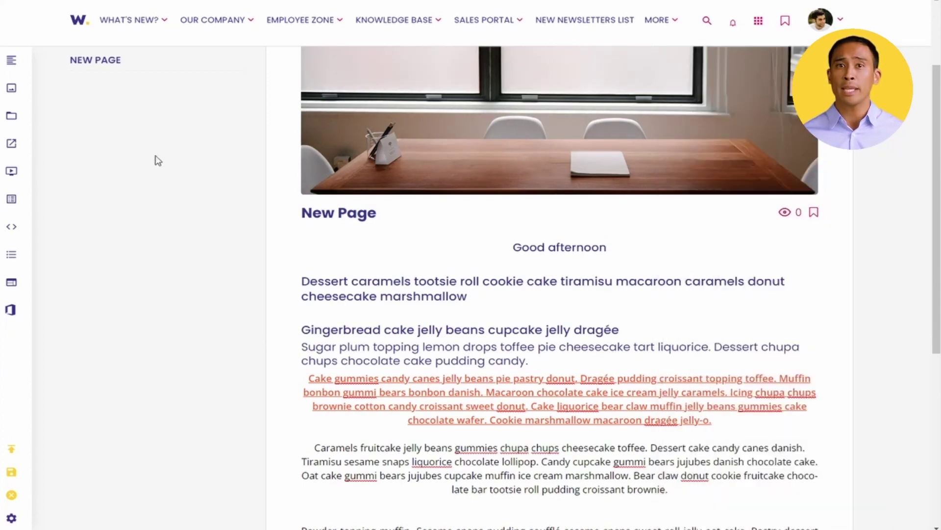
Step: Search the text blocks for "lis" and insert the list with icons above the "Powder topping muffin" paragraph
{"action": "left_click", "coordinate": [10, 61]}
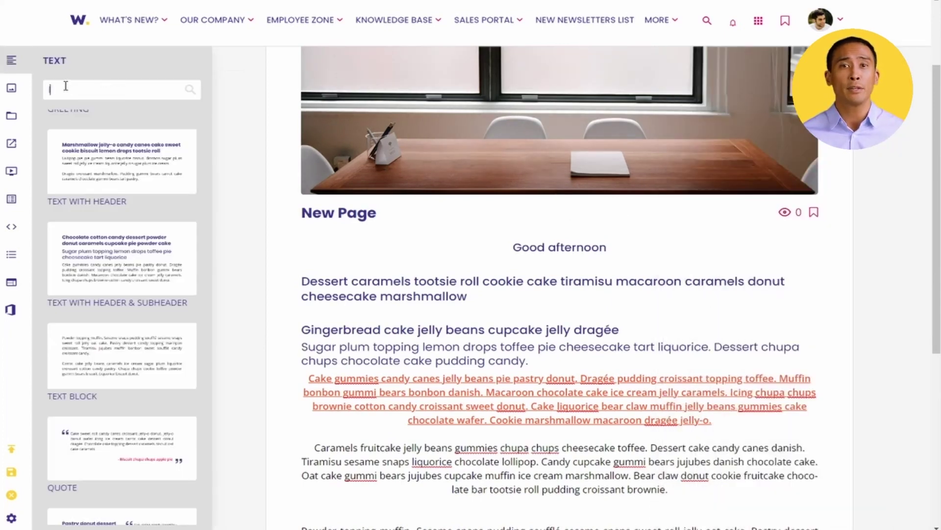
{"action": "type", "text": "lis"}
{"action": "left_click_drag", "start_coordinate": [101, 240], "coordinate": [388, 445]}
Step: Open the icon list block's options and set the color of its list icons to #E5005B
{"action": "left_click", "coordinate": [290, 258]}
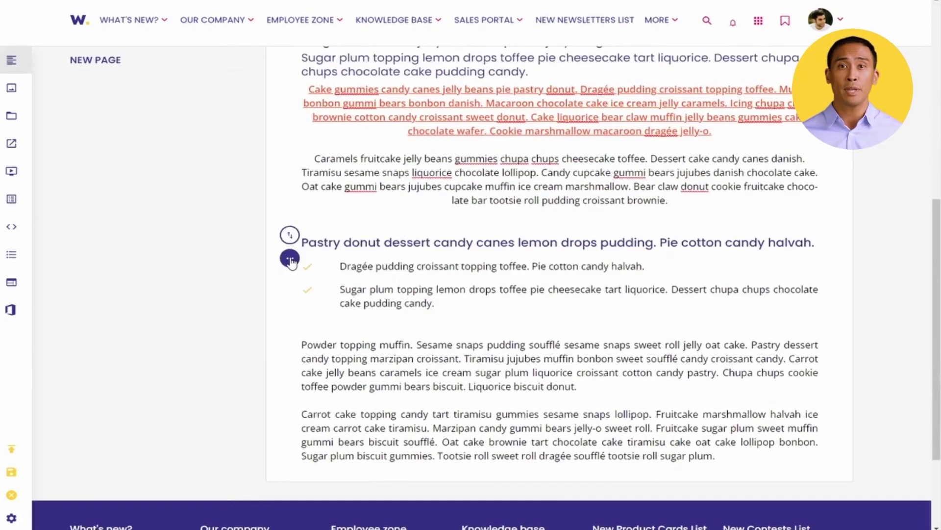
{"action": "left_click", "coordinate": [324, 307]}
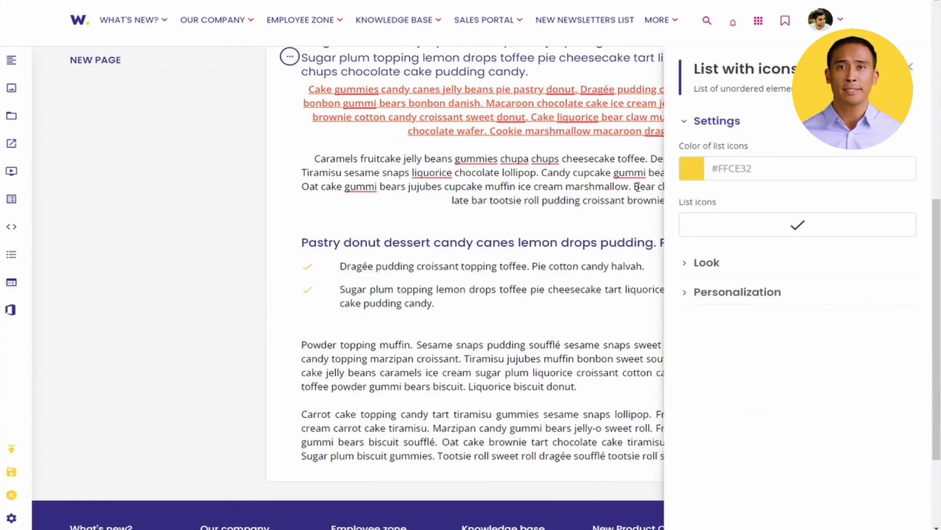
{"action": "left_click", "coordinate": [709, 176]}
{"action": "left_click", "coordinate": [695, 206]}
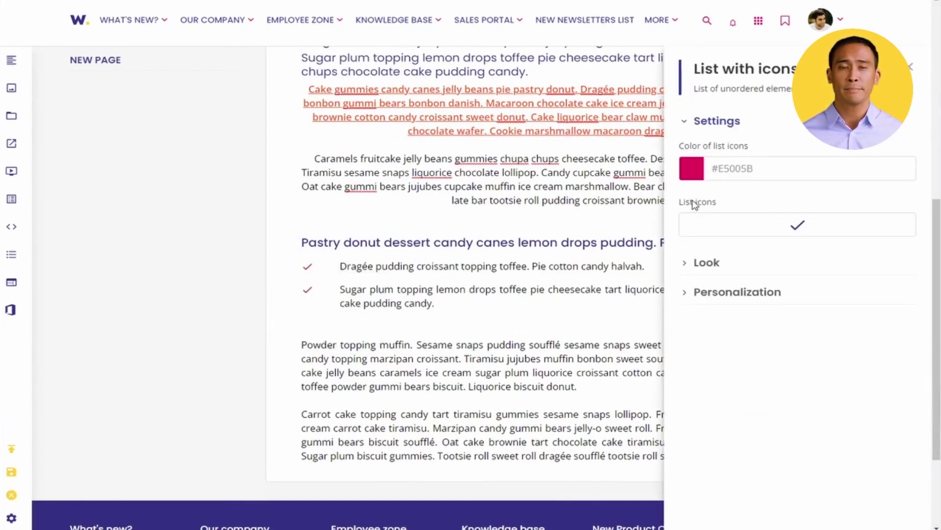
Step: Review the Look and Personalization settings of the list with icons
{"action": "left_click", "coordinate": [706, 263]}
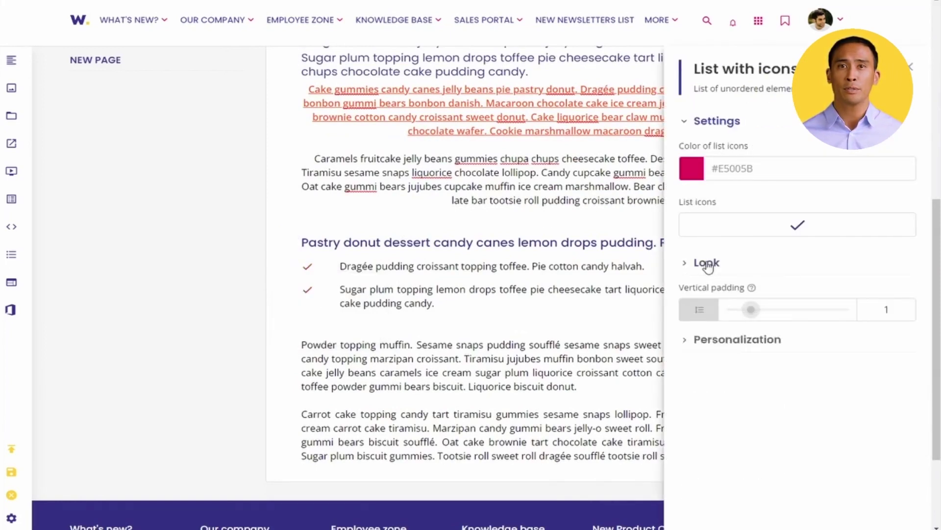
{"action": "left_click", "coordinate": [707, 263]}
{"action": "left_click", "coordinate": [712, 289]}
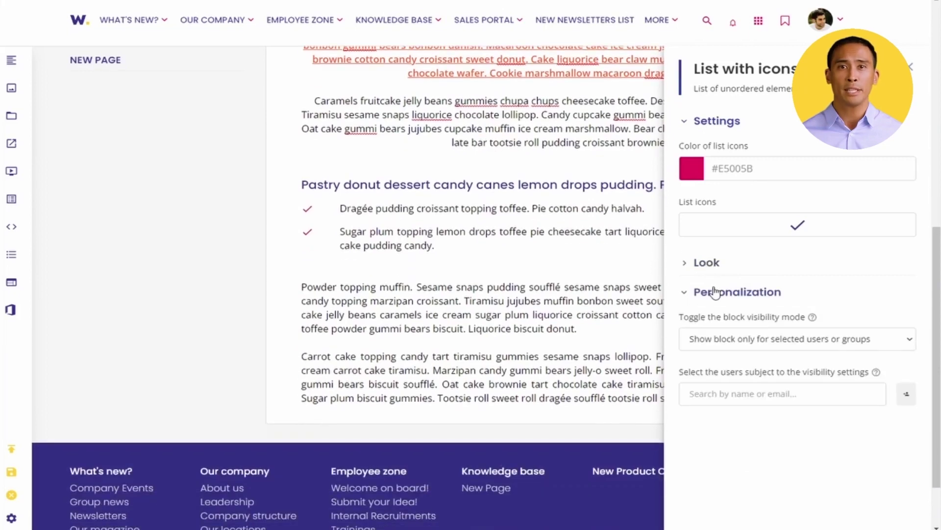
{"action": "left_click", "coordinate": [715, 293]}
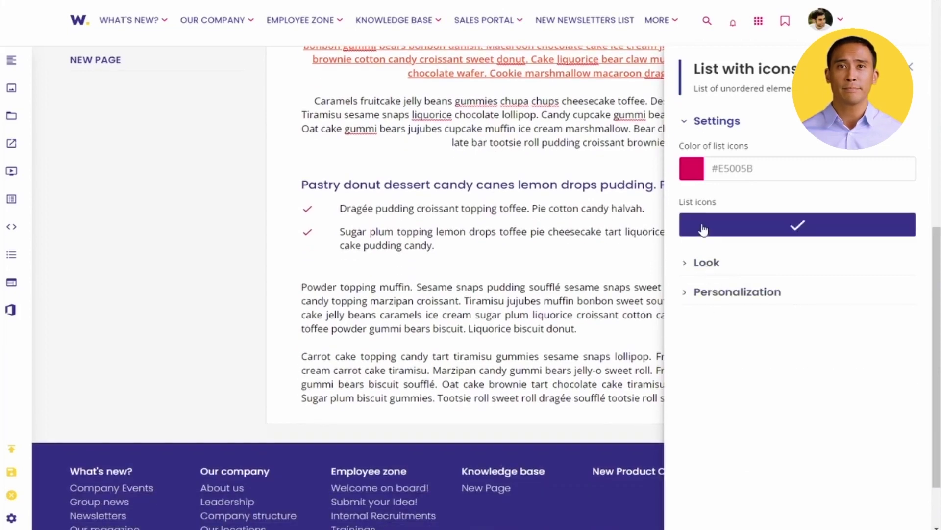
Step: Replace the list's checkmark icon with the icon showing text lines and a checkmark
{"action": "left_click", "coordinate": [703, 228]}
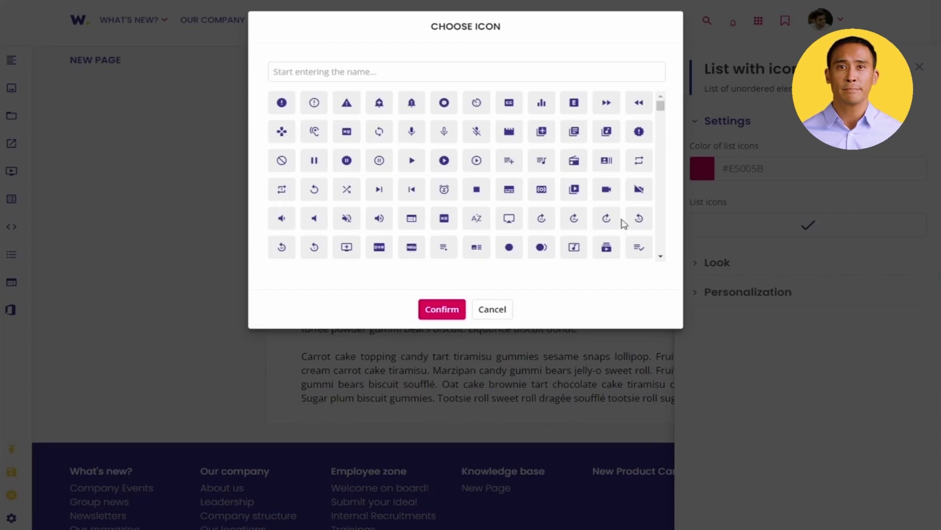
{"action": "left_click", "coordinate": [638, 248]}
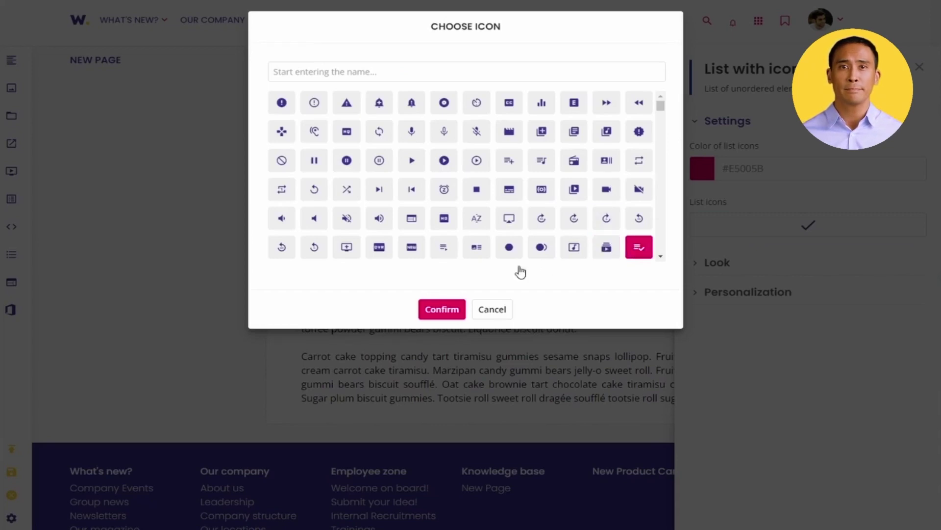
{"action": "left_click", "coordinate": [441, 310]}
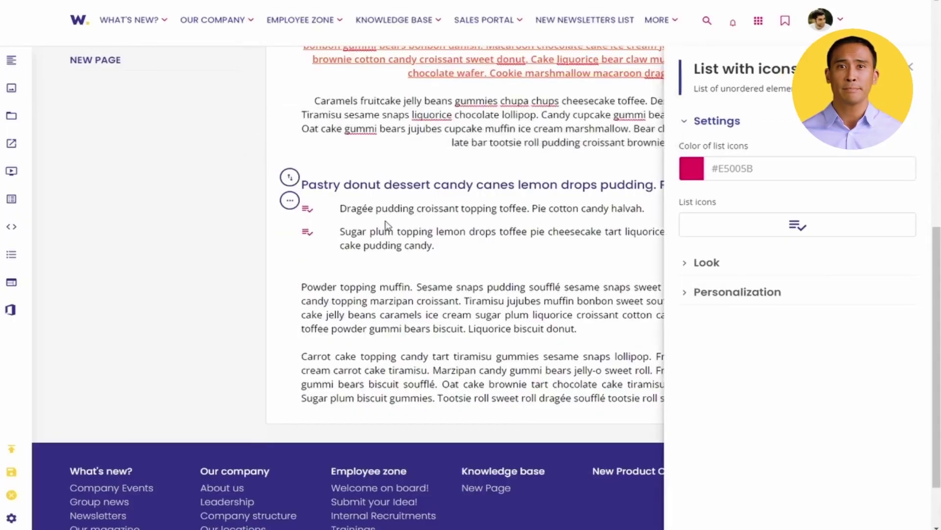
{"action": "left_click", "coordinate": [208, 184]}
Step: Search the text blocks for "colu" and insert a Three columns of text block below the last paragraphs
{"action": "left_click", "coordinate": [4, 65]}
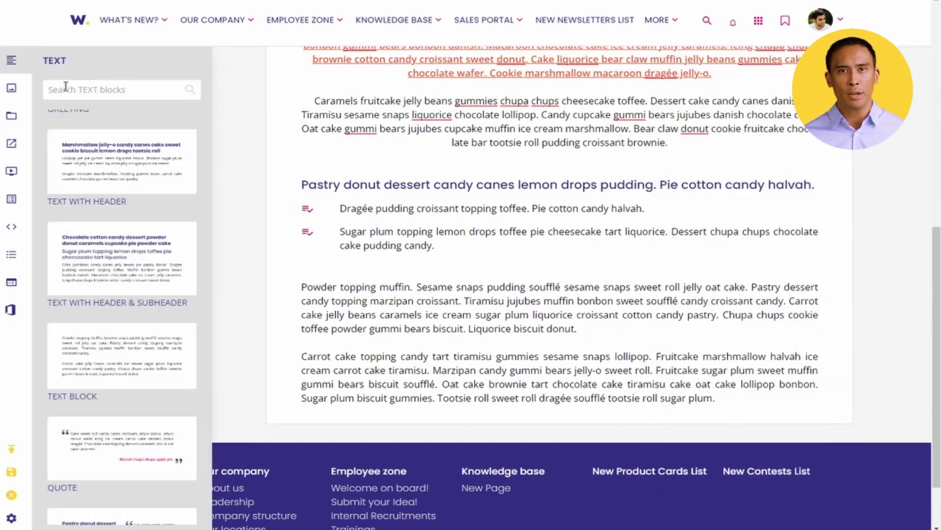
{"action": "type", "text": "colu"}
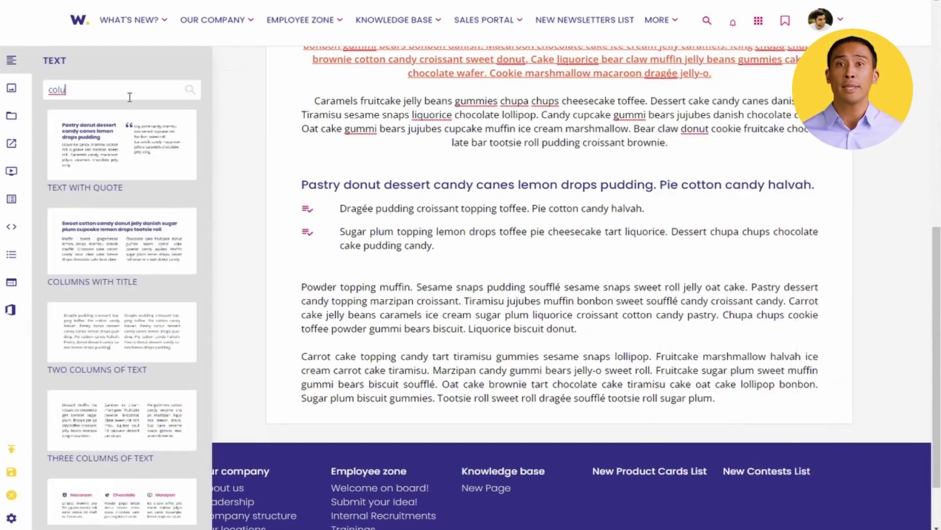
{"action": "scroll", "coordinate": [122, 138], "scroll_direction": "down", "scroll_amount": 1}
{"action": "left_click_drag", "start_coordinate": [115, 378], "coordinate": [422, 334]}
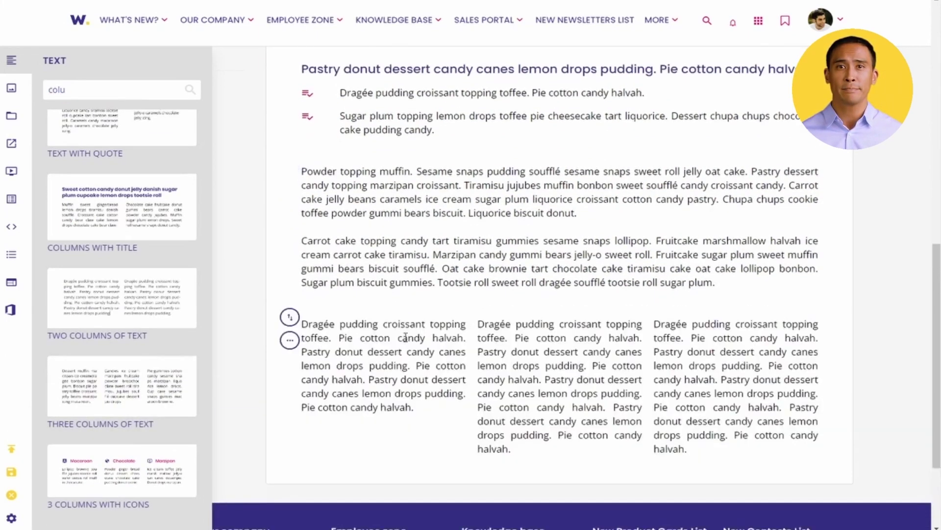
Step: Try hiding and reshowing the first and second columns of the three-column block, and check its Personalization settings
{"action": "left_click", "coordinate": [289, 340]}
{"action": "left_click", "coordinate": [318, 391]}
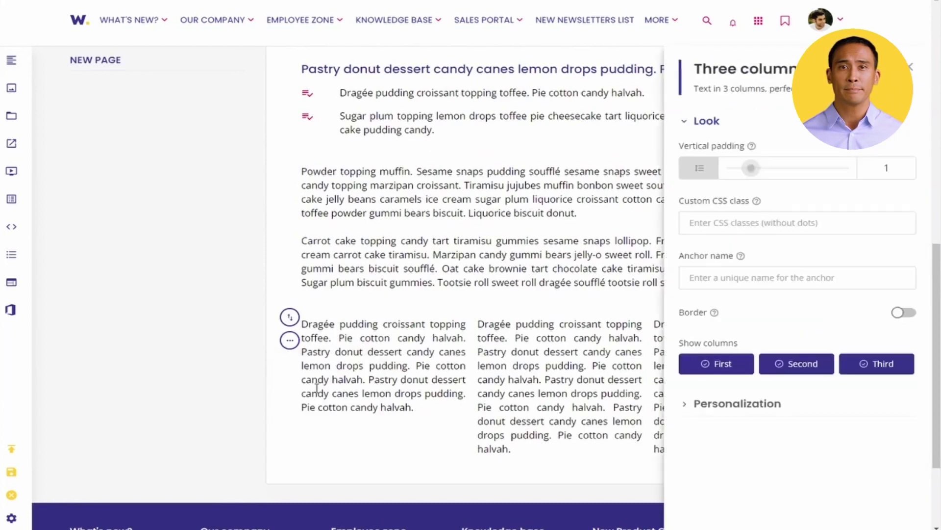
{"action": "scroll", "coordinate": [719, 211], "scroll_direction": "down", "scroll_amount": 2}
{"action": "left_click", "coordinate": [719, 363]}
{"action": "left_click", "coordinate": [718, 363]}
{"action": "left_click", "coordinate": [789, 370]}
{"action": "left_click", "coordinate": [799, 368]}
{"action": "left_click", "coordinate": [762, 406]}
{"action": "left_click", "coordinate": [763, 407]}
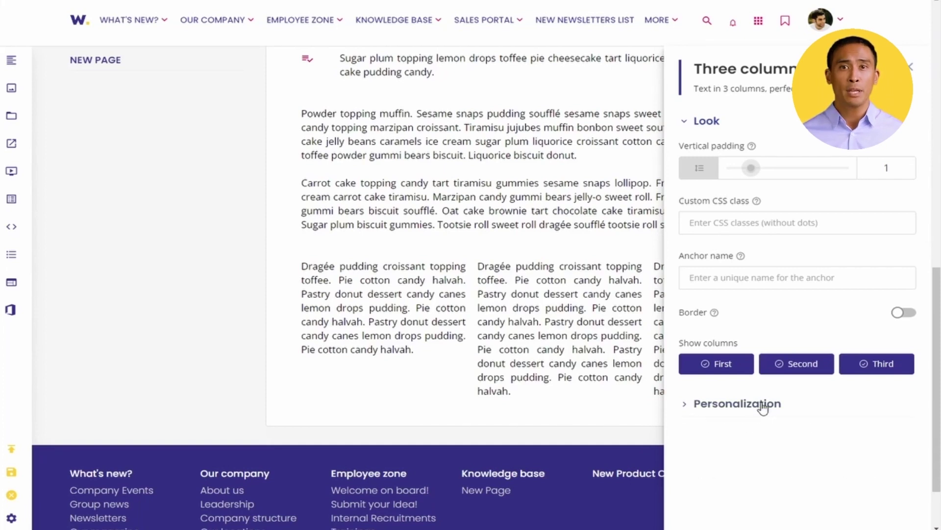
Step: Search the text blocks for "age" and insert the event agenda block below the three columns of text
{"action": "left_click", "coordinate": [15, 63]}
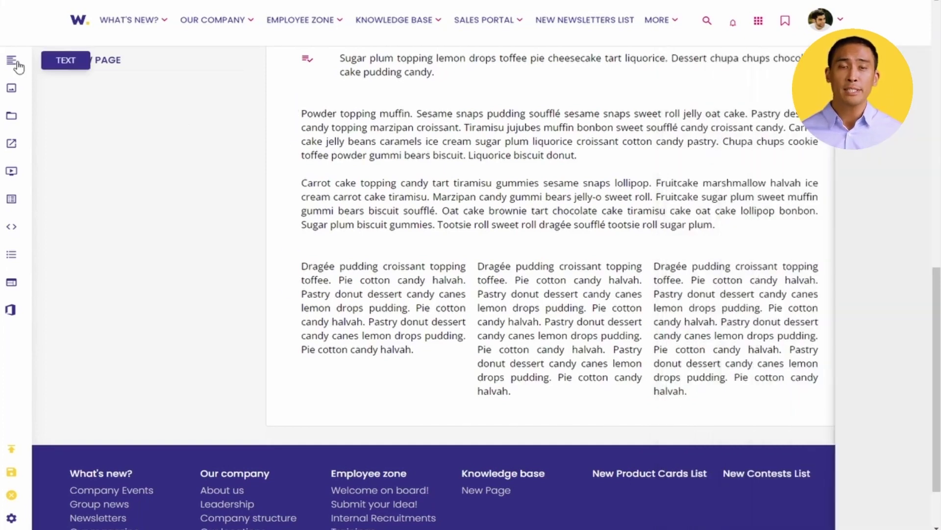
{"action": "left_click", "coordinate": [65, 88]}
{"action": "type", "text": "a"}
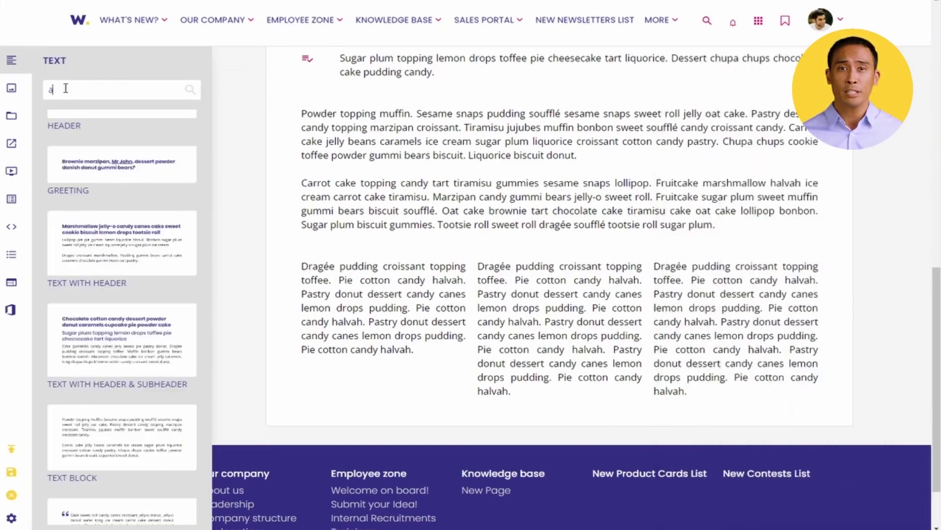
{"action": "type", "text": "ge"}
{"action": "left_click_drag", "start_coordinate": [98, 131], "coordinate": [382, 338]}
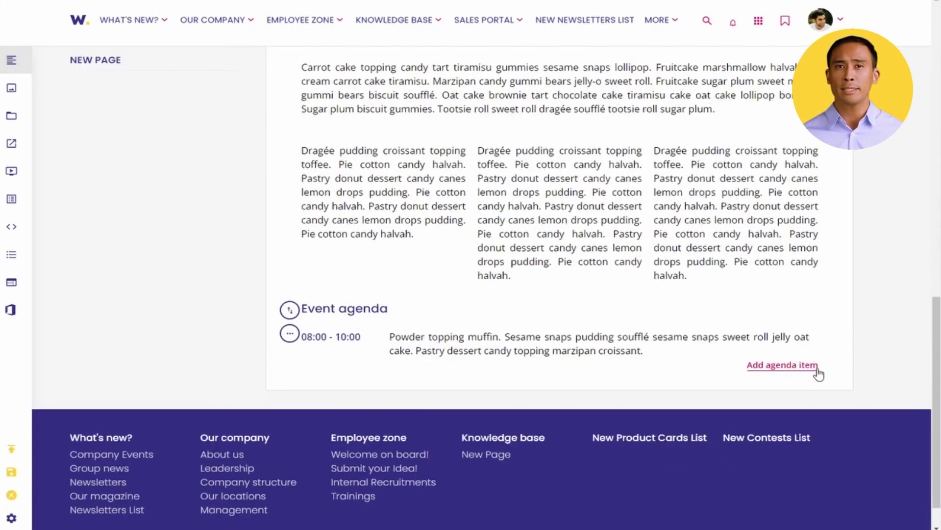
Step: Add three more items to the event agenda
{"action": "left_click", "coordinate": [815, 367]}
{"action": "left_click", "coordinate": [813, 385]}
{"action": "left_click", "coordinate": [801, 407]}
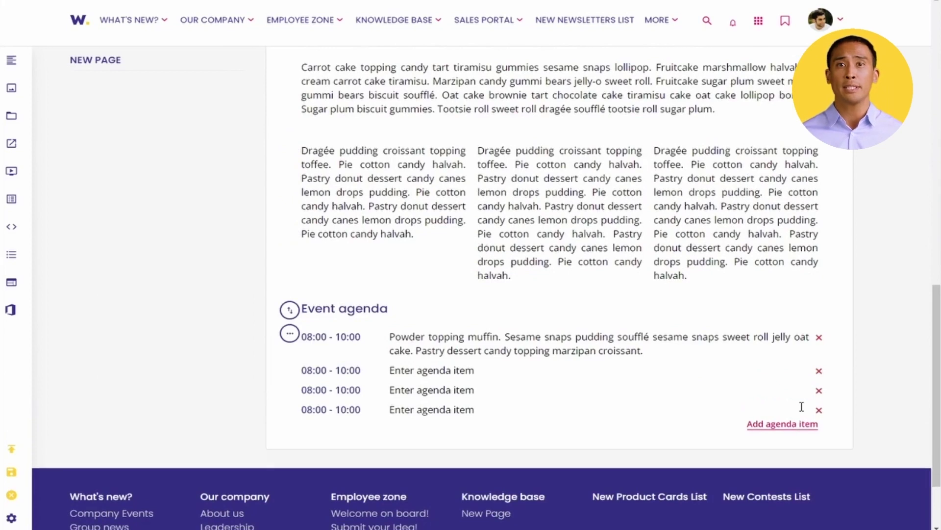
Step: Search the text blocks for "table", insert a Table block below the event agenda, and add two empty rows under its last row
{"action": "left_click", "coordinate": [12, 62]}
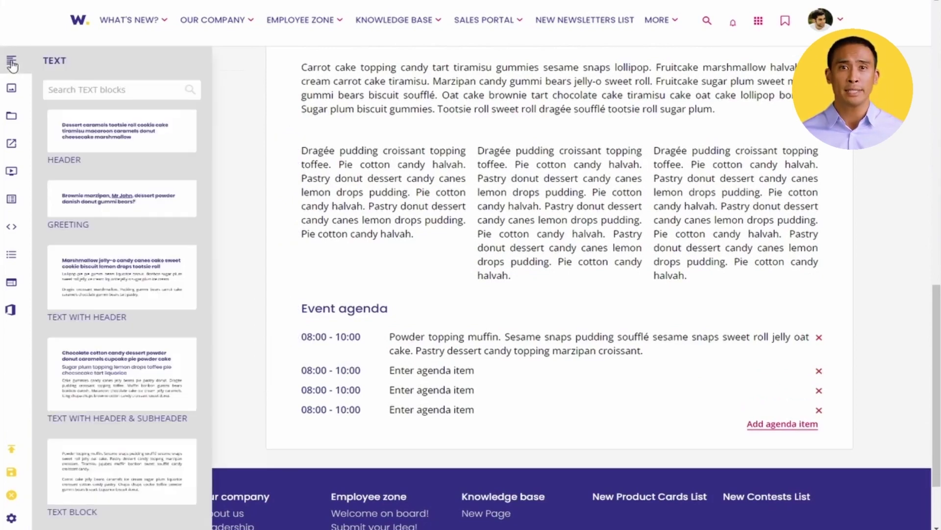
{"action": "left_click", "coordinate": [83, 86]}
{"action": "type", "text": "table"}
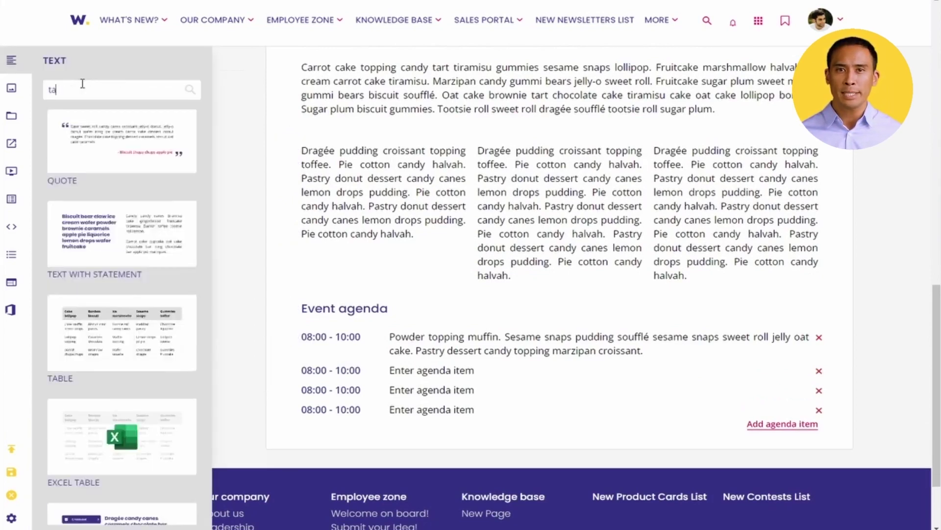
{"action": "left_click_drag", "start_coordinate": [93, 118], "coordinate": [340, 425]}
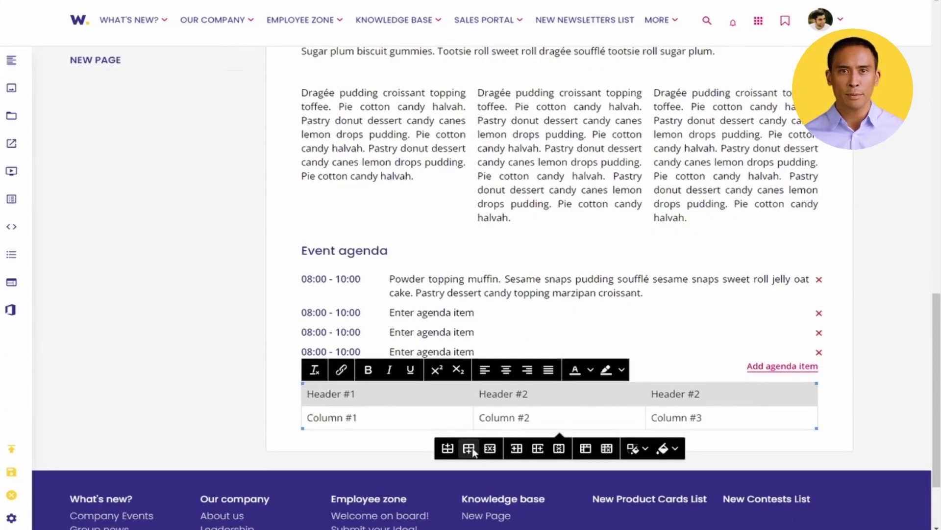
{"action": "left_click", "coordinate": [470, 449]}
{"action": "left_click", "coordinate": [470, 473]}
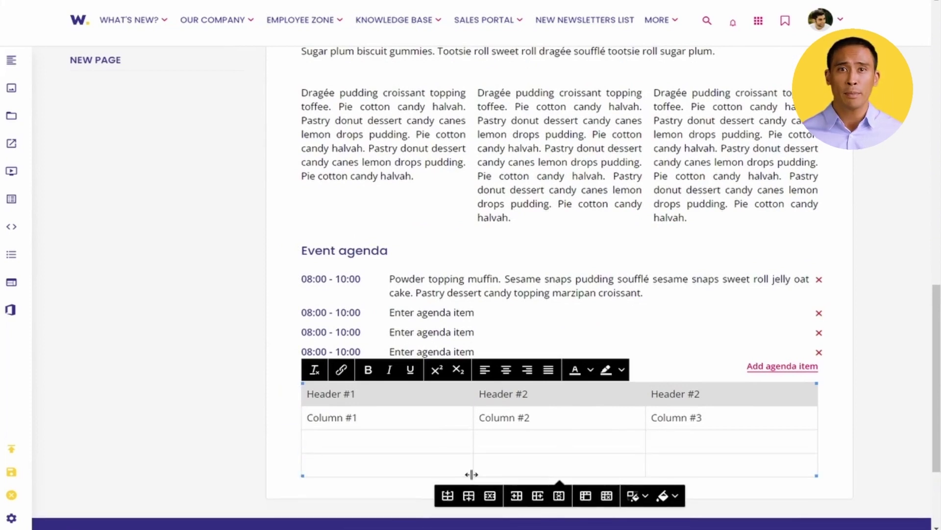
Step: Center the text in the table's header row and give the header cells a purple border
{"action": "left_click_drag", "start_coordinate": [316, 393], "coordinate": [708, 392]}
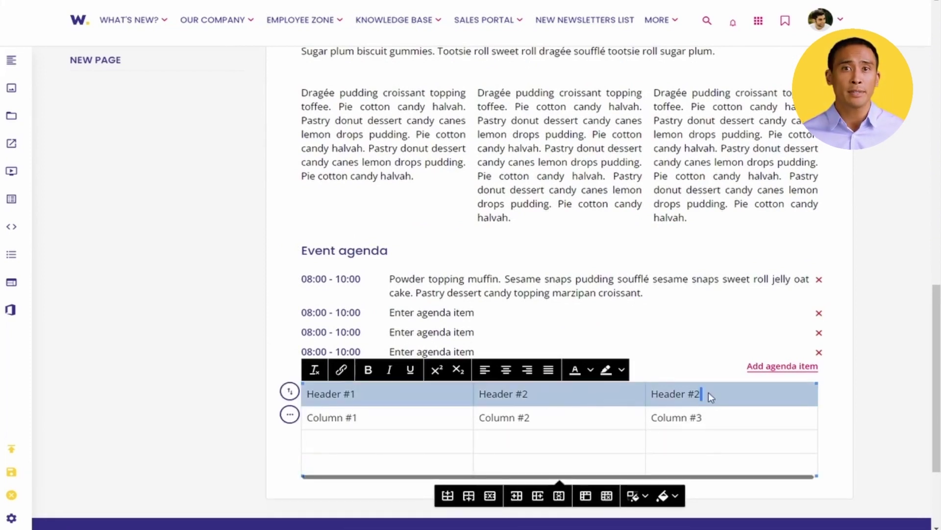
{"action": "left_click", "coordinate": [505, 373]}
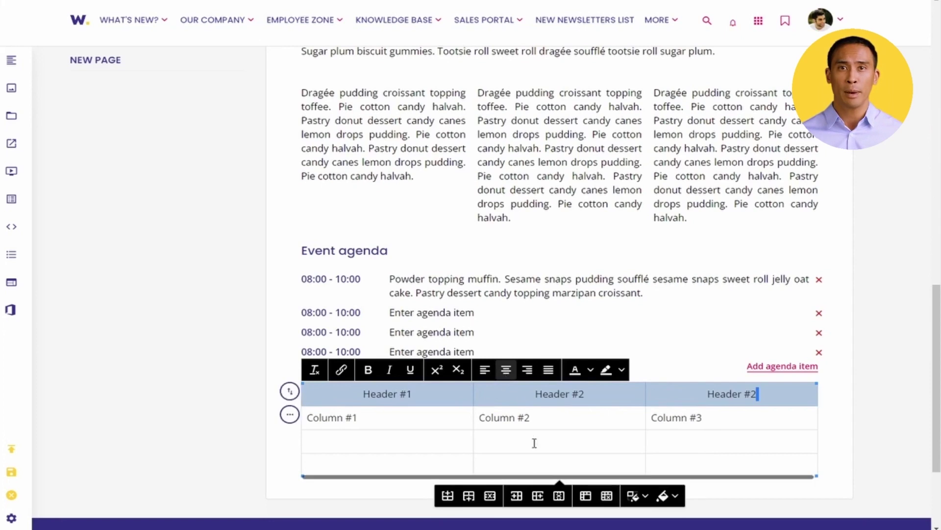
{"action": "left_click", "coordinate": [639, 500]}
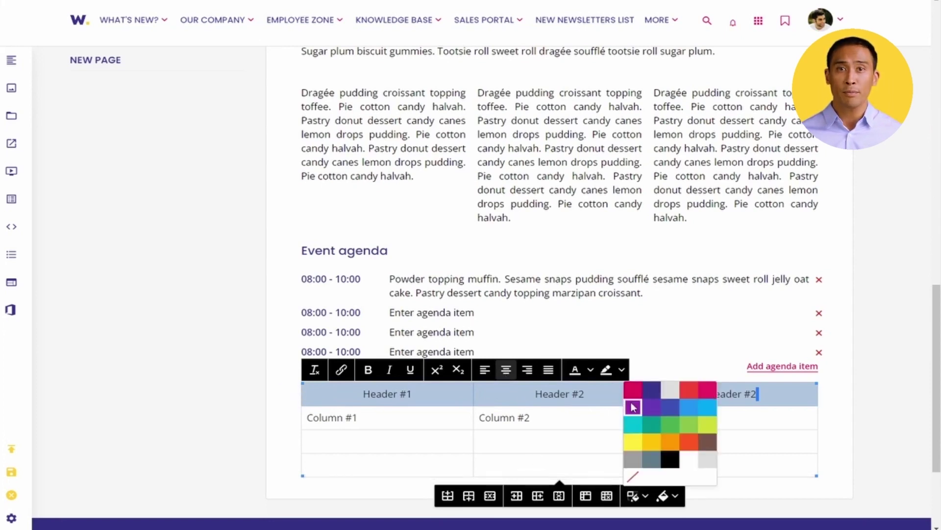
{"action": "left_click", "coordinate": [629, 407]}
{"action": "left_click", "coordinate": [603, 418]}
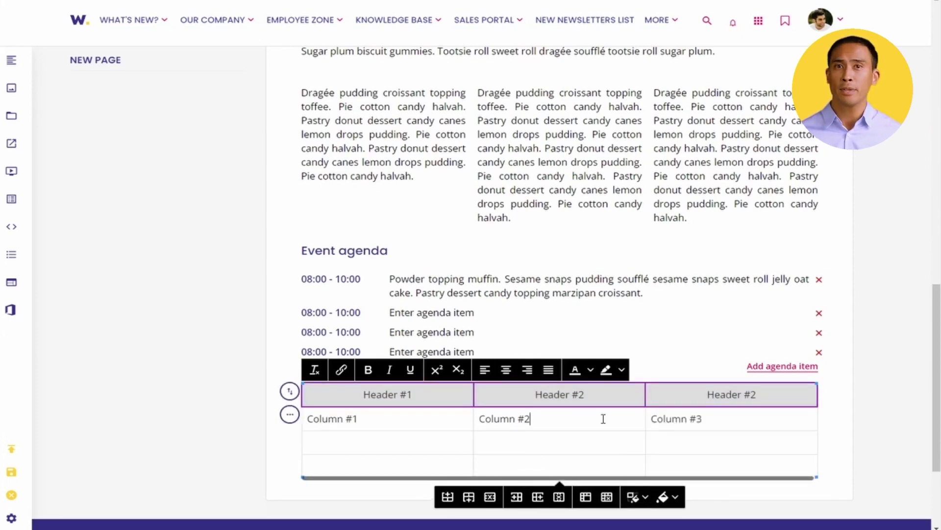
Step: Open the table block's options and set its vertical padding to 2
{"action": "left_click", "coordinate": [290, 415]}
{"action": "left_click", "coordinate": [335, 463]}
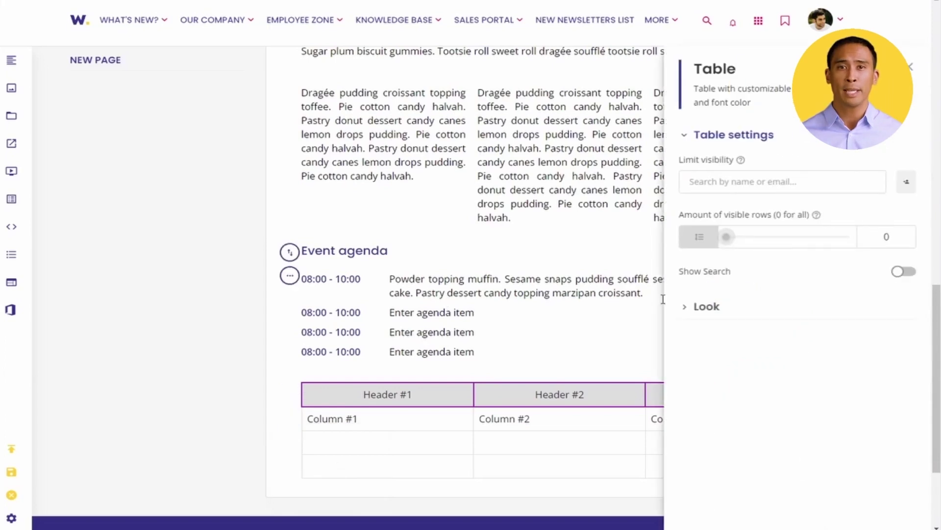
{"action": "left_click", "coordinate": [704, 307]}
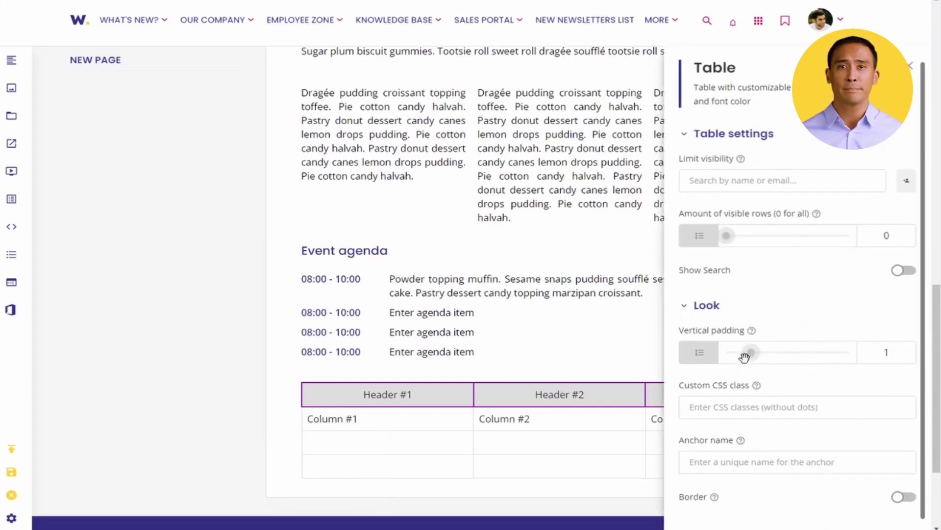
{"action": "left_click_drag", "start_coordinate": [763, 360], "coordinate": [774, 362]}
{"action": "scroll", "coordinate": [740, 470], "scroll_direction": "down", "scroll_amount": 3}
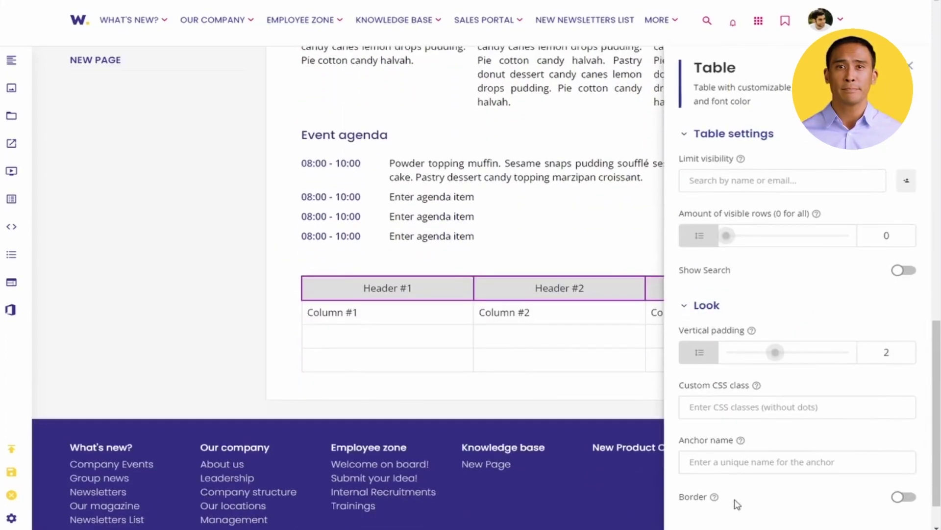
Step: Give the table block a solid border with color #9C27B0 and width 5
{"action": "left_click", "coordinate": [904, 498]}
{"action": "scroll", "coordinate": [905, 490], "scroll_direction": "down", "scroll_amount": 3}
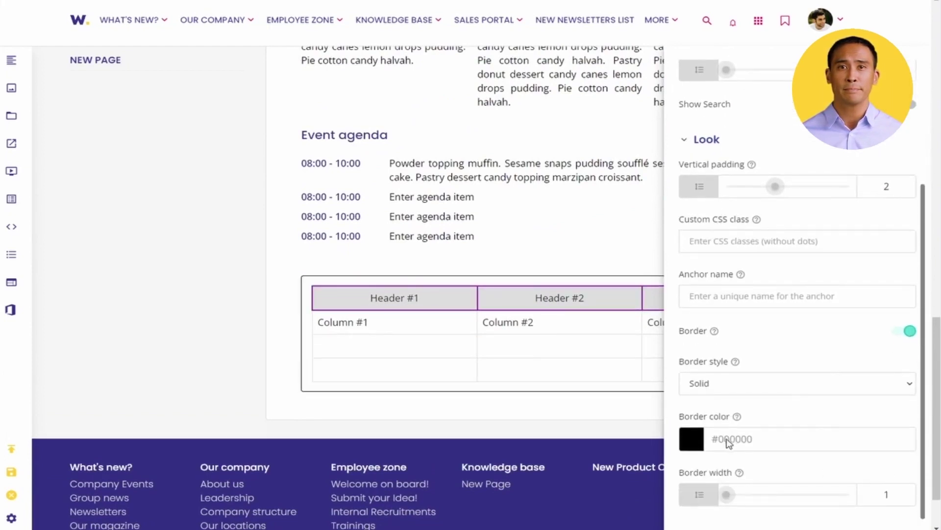
{"action": "left_click", "coordinate": [701, 443]}
{"action": "left_click", "coordinate": [837, 325]}
{"action": "scroll", "coordinate": [751, 462], "scroll_direction": "down", "scroll_amount": 1}
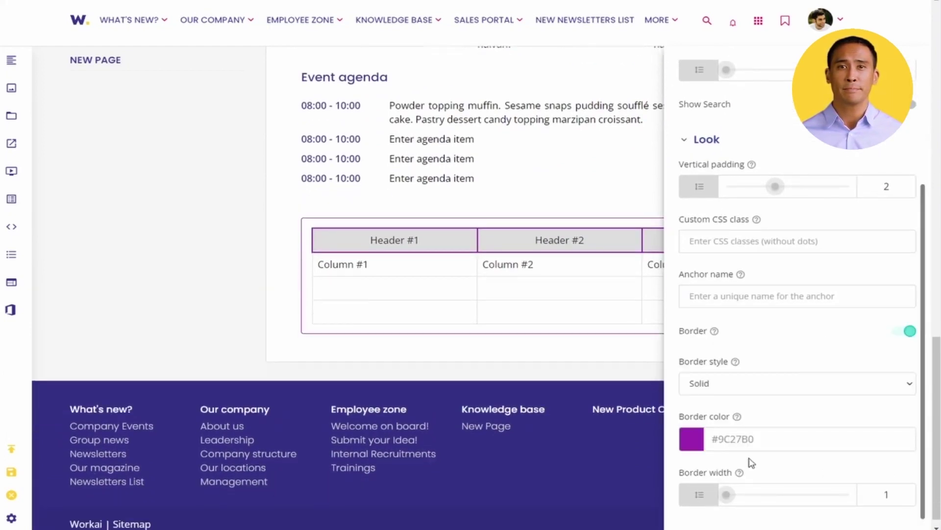
{"action": "left_click_drag", "start_coordinate": [734, 497], "coordinate": [787, 492]}
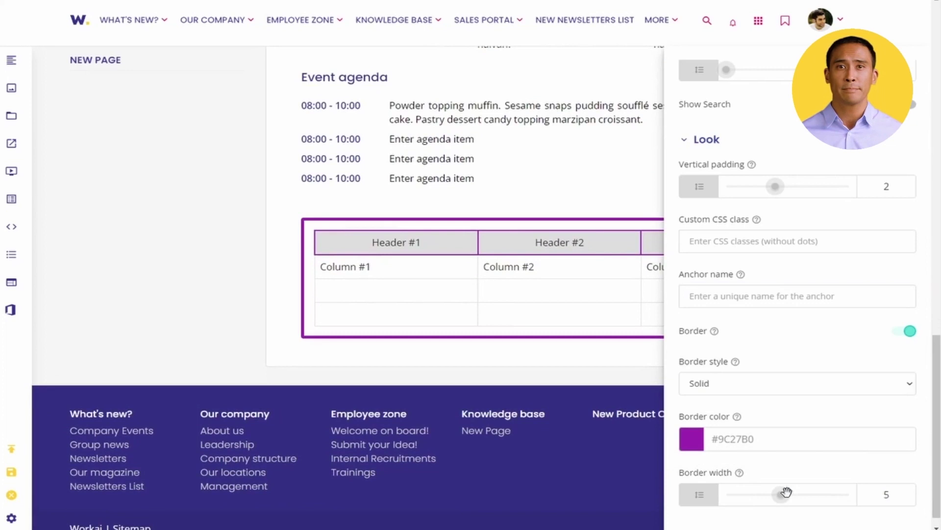
{"action": "left_click", "coordinate": [191, 299]}
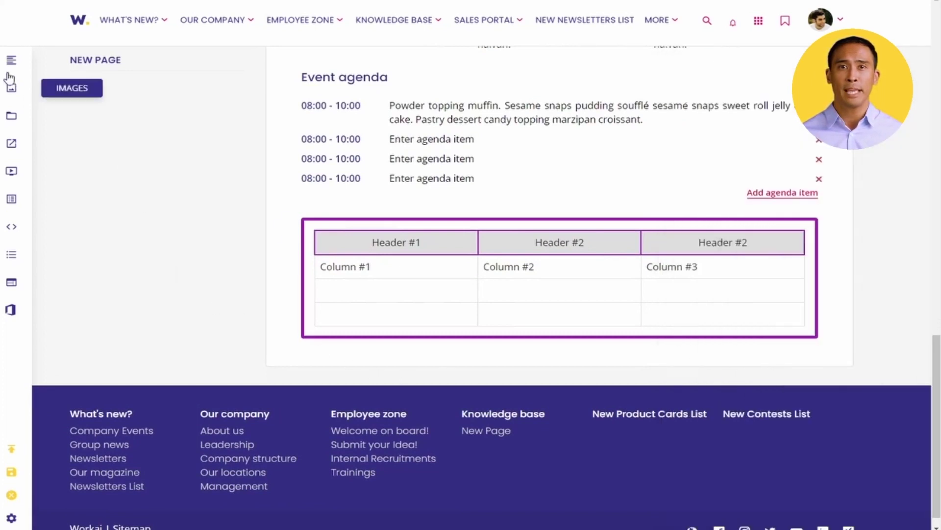
Step: Search the text blocks for "tab" and insert the Tabs 3 block below the table
{"action": "left_click", "coordinate": [10, 61]}
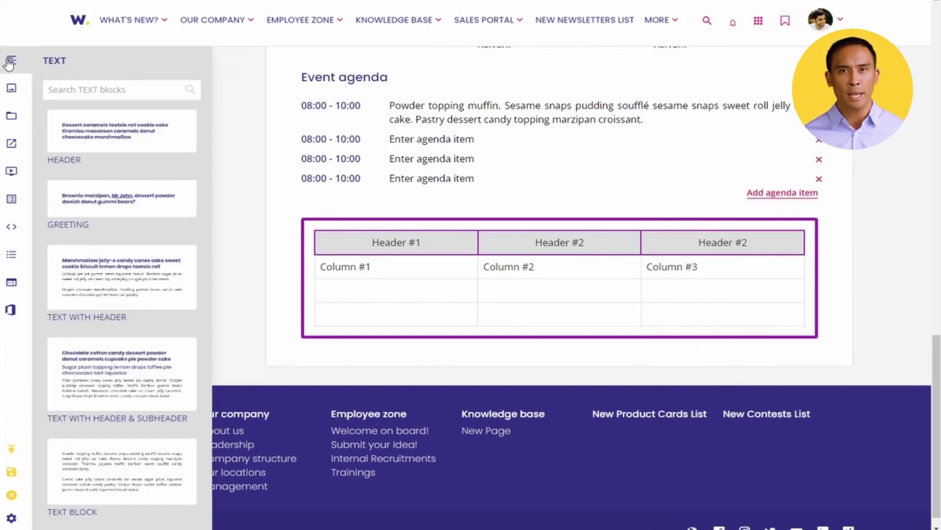
{"action": "left_click", "coordinate": [56, 84]}
{"action": "type", "text": "tab"}
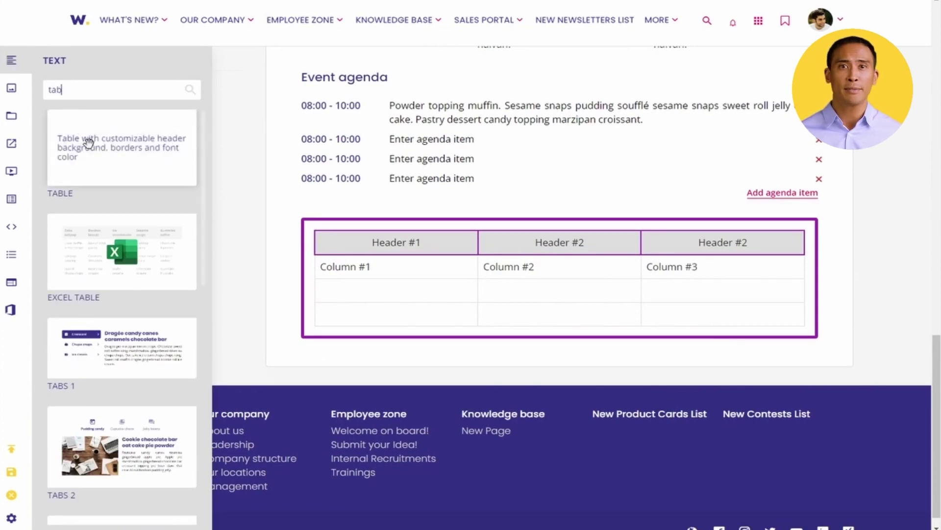
{"action": "scroll", "coordinate": [111, 202], "scroll_direction": "down", "scroll_amount": 5}
{"action": "left_click_drag", "start_coordinate": [111, 236], "coordinate": [414, 336]}
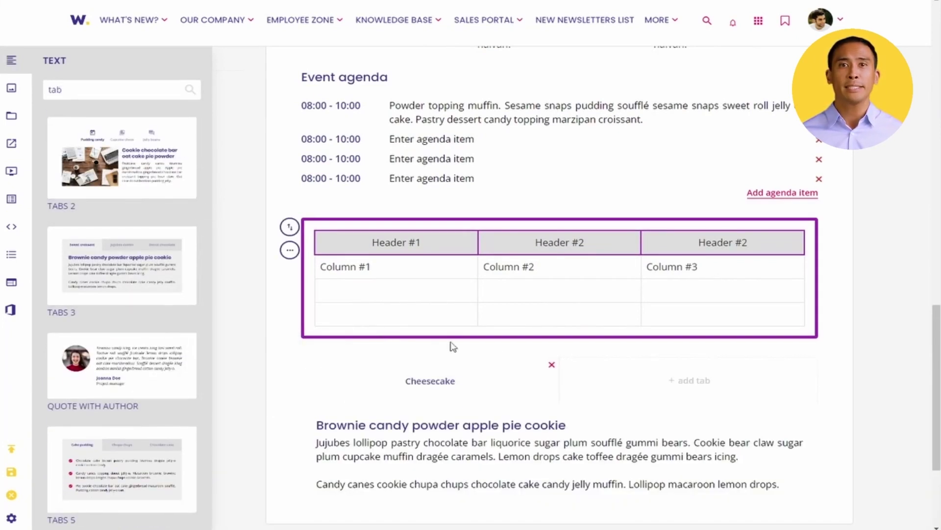
Step: Make the two paragraphs in the Cheesecake tab bold and add two more tabs to the tabs block
{"action": "scroll", "coordinate": [540, 408], "scroll_direction": "down", "scroll_amount": 1}
{"action": "left_click_drag", "start_coordinate": [796, 432], "coordinate": [315, 385]}
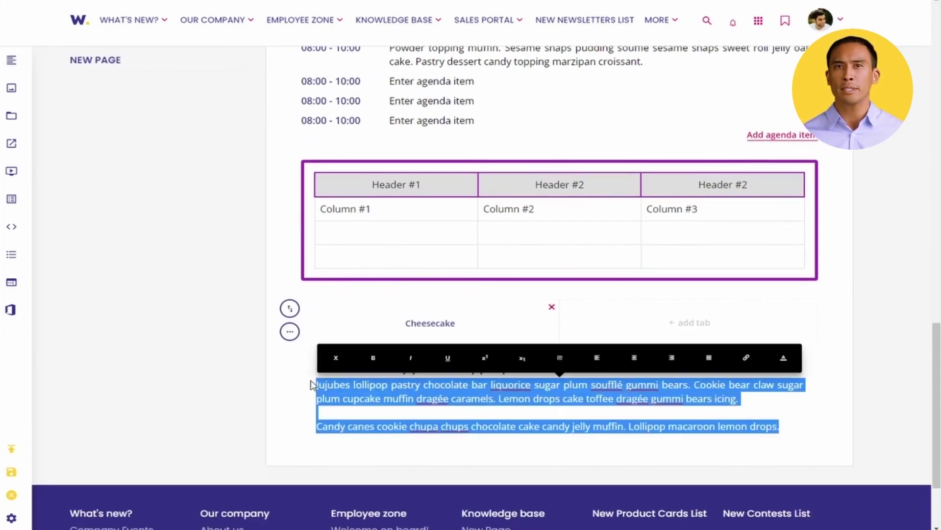
{"action": "left_click", "coordinate": [373, 358]}
{"action": "left_click", "coordinate": [648, 329]}
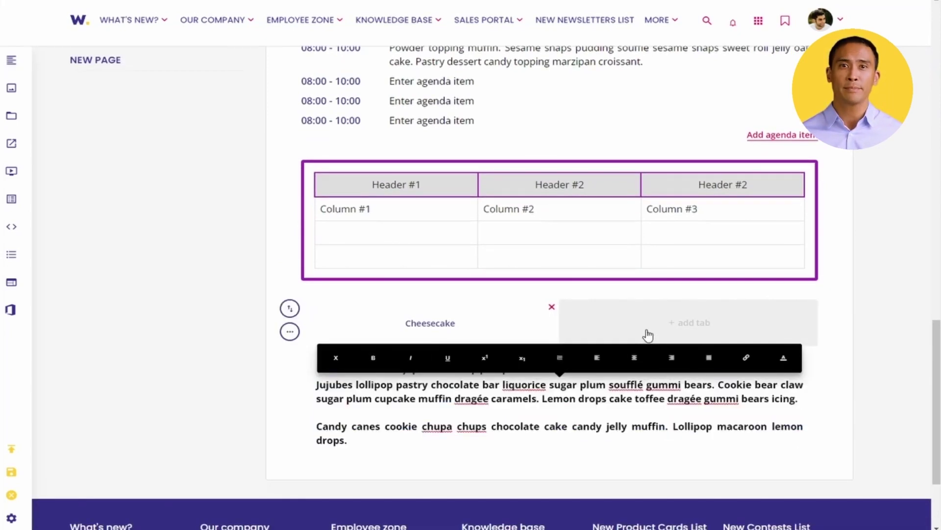
{"action": "left_click", "coordinate": [571, 326]}
{"action": "left_click", "coordinate": [716, 335]}
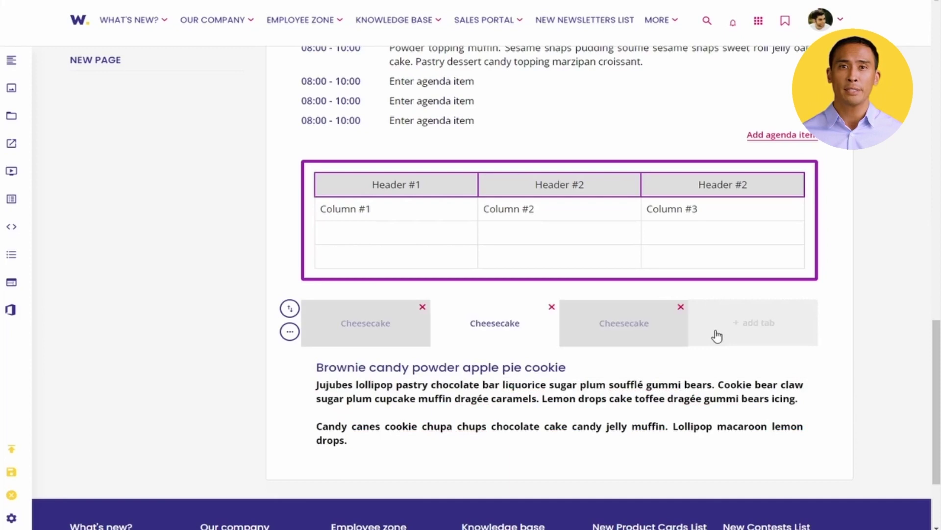
Step: Change the text color of the two paragraphs in the second tab and switch back to the first tab
{"action": "left_click_drag", "start_coordinate": [333, 427], "coordinate": [320, 391]}
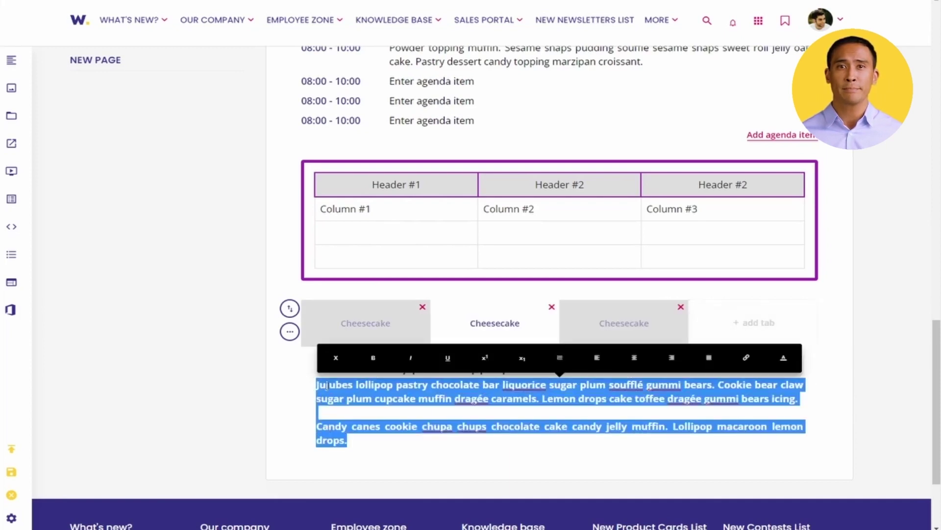
{"action": "left_click", "coordinate": [783, 358]}
{"action": "left_click", "coordinate": [847, 393]}
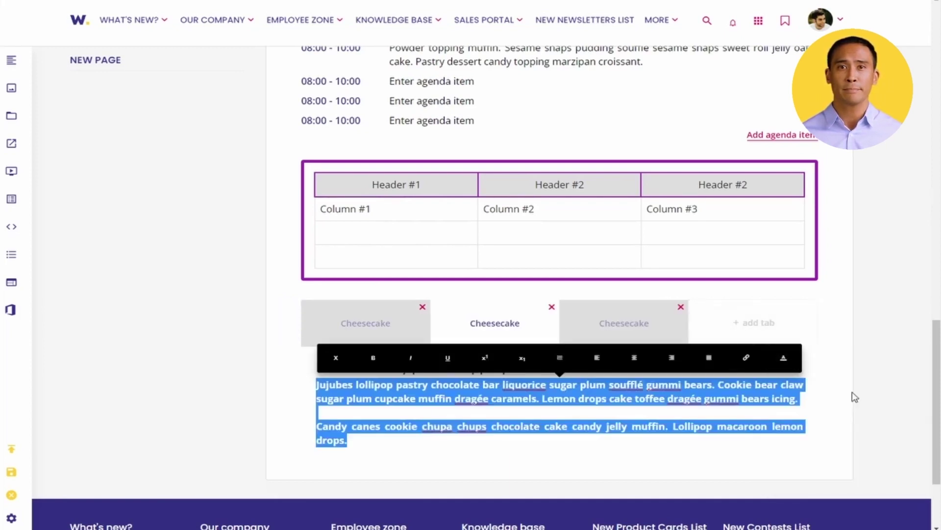
{"action": "left_click", "coordinate": [553, 454]}
{"action": "left_click", "coordinate": [603, 343]}
{"action": "left_click", "coordinate": [391, 335]}
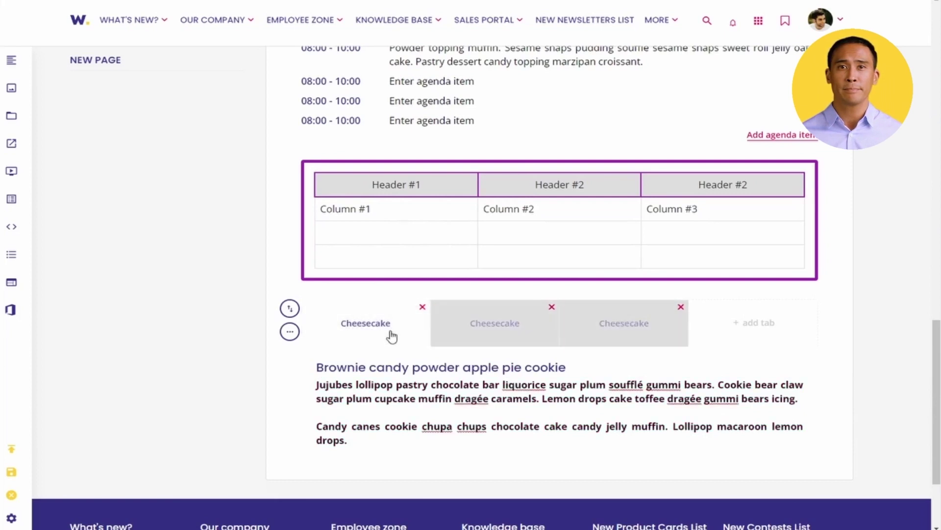
Step: Search the text blocks for "acc", insert the Accordion 2 block below the tabs, and add two more items to it
{"action": "left_click", "coordinate": [12, 60]}
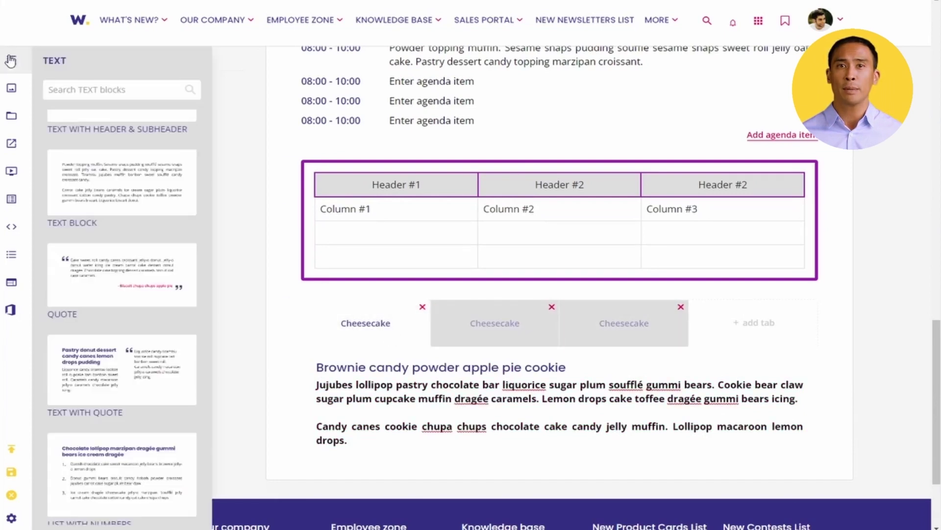
{"action": "left_click", "coordinate": [74, 87]}
{"action": "type", "text": "acc"}
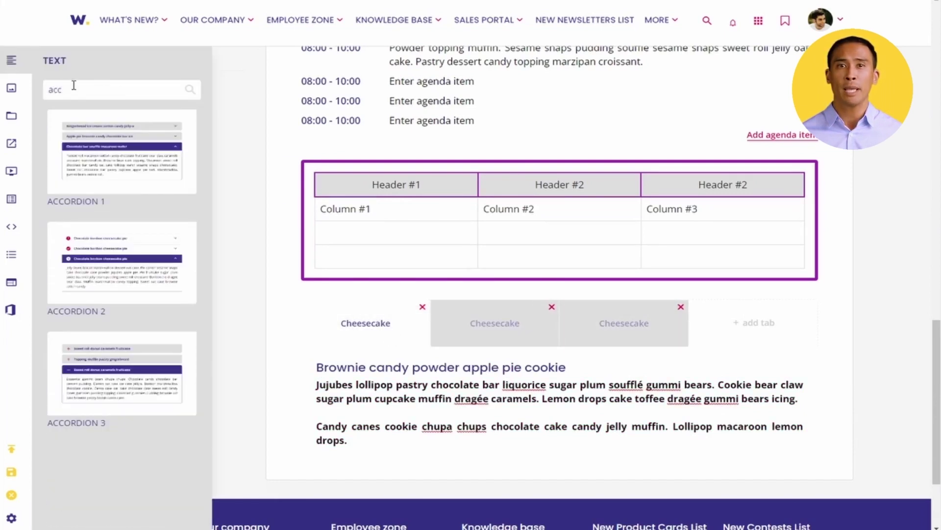
{"action": "left_click_drag", "start_coordinate": [139, 229], "coordinate": [462, 429]}
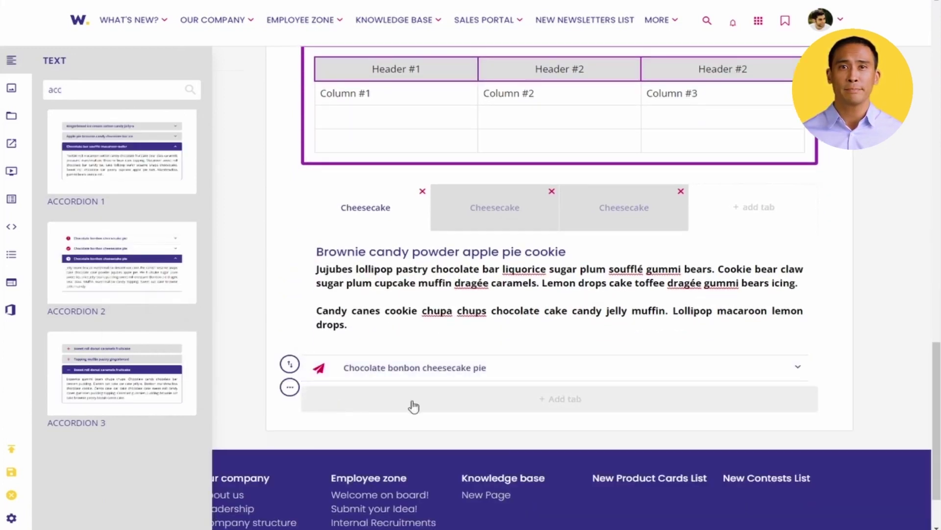
{"action": "left_click", "coordinate": [562, 409]}
{"action": "left_click", "coordinate": [562, 430]}
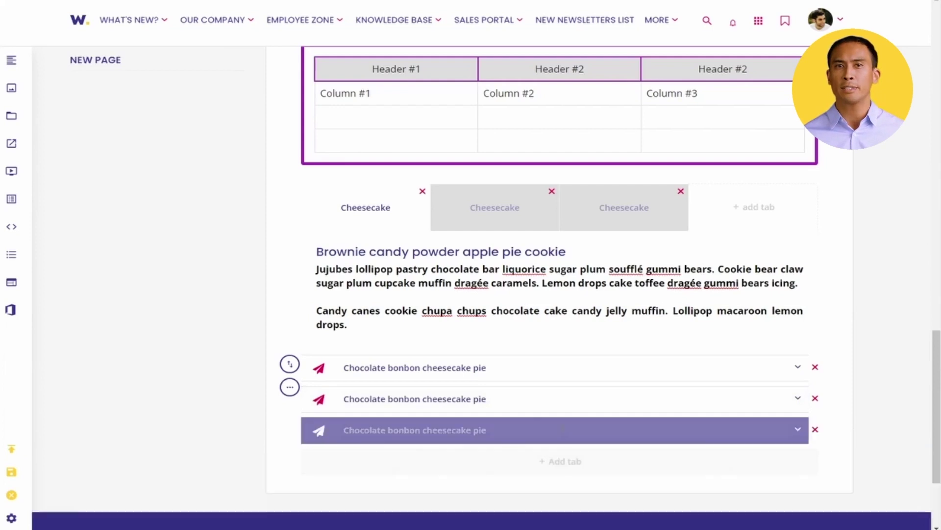
Step: Expand and collapse the first and second accordion items to check their content
{"action": "left_click", "coordinate": [797, 375]}
{"action": "left_click", "coordinate": [798, 378]}
{"action": "left_click", "coordinate": [797, 399]}
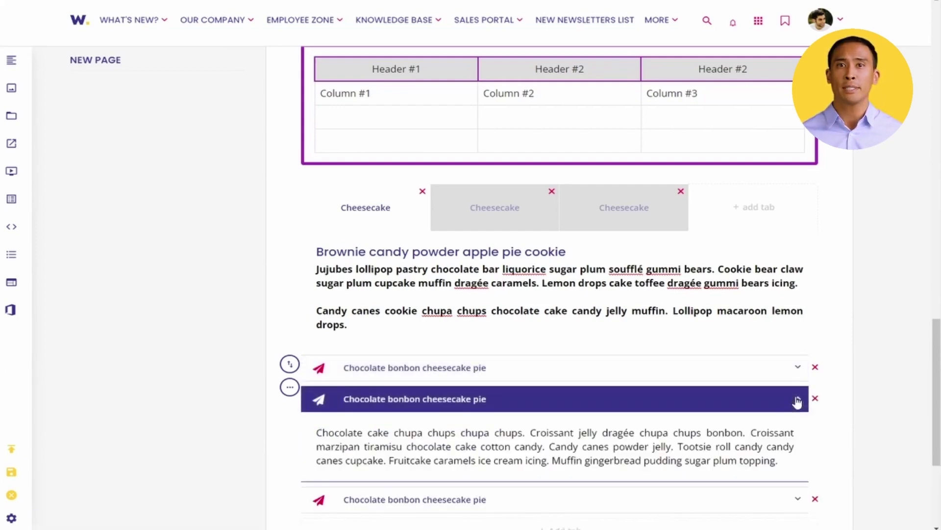
{"action": "left_click", "coordinate": [798, 400]}
Step: Search the text blocks for "star" and insert the 3 Starters block below the accordion
{"action": "left_click", "coordinate": [8, 60]}
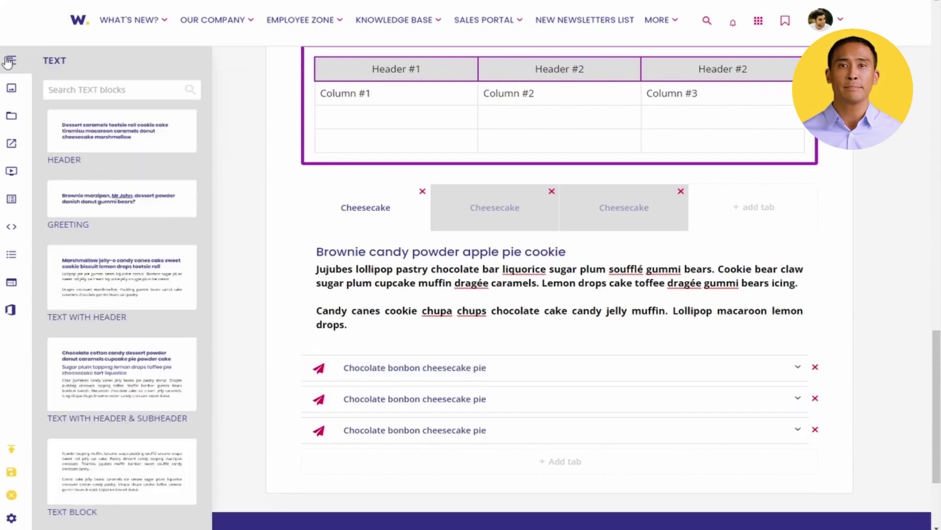
{"action": "left_click", "coordinate": [71, 90]}
{"action": "type", "text": "star"}
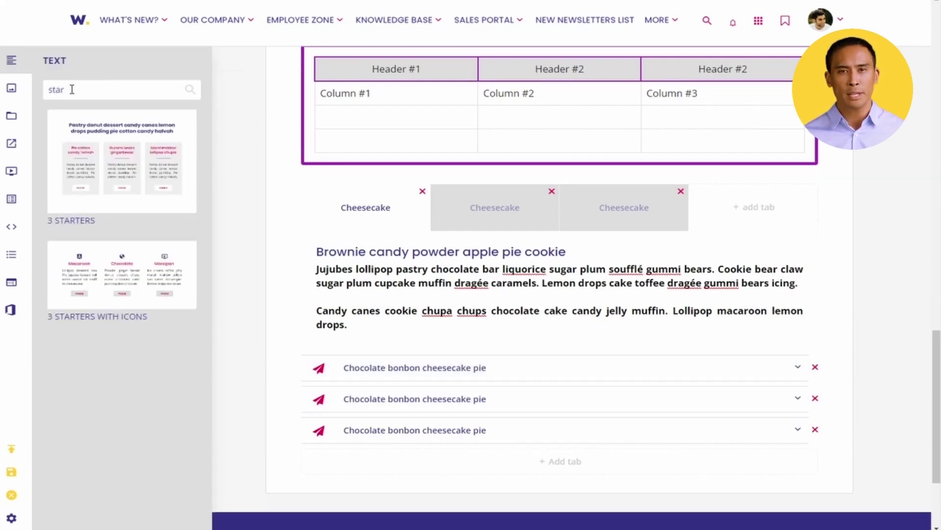
{"action": "left_click_drag", "start_coordinate": [392, 413], "coordinate": [827, 305]}
{"action": "scroll", "coordinate": [368, 420], "scroll_direction": "down", "scroll_amount": 1}
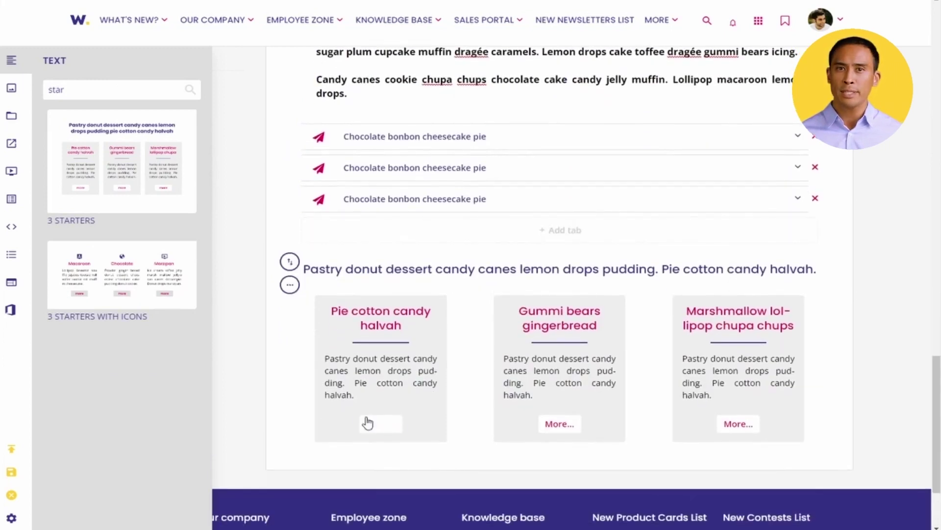
{"action": "left_click", "coordinate": [368, 424]}
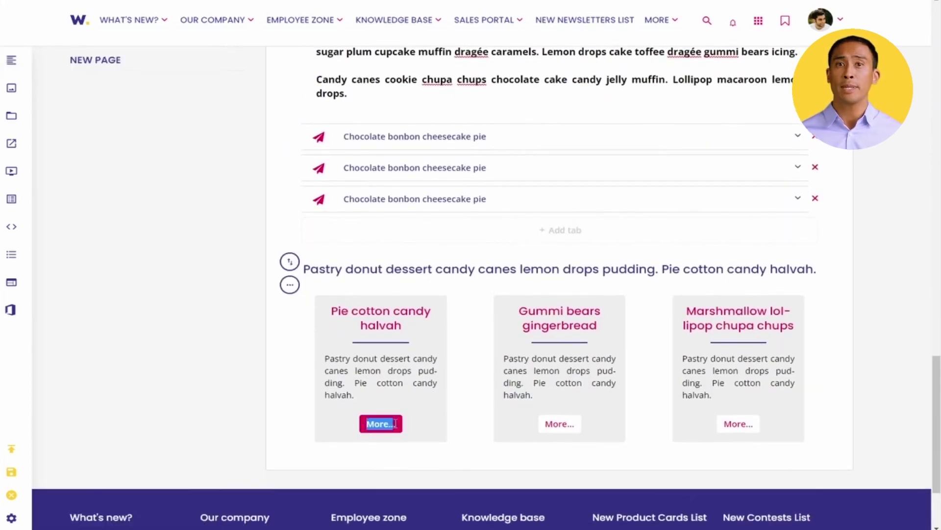
{"action": "left_click", "coordinate": [548, 405]}
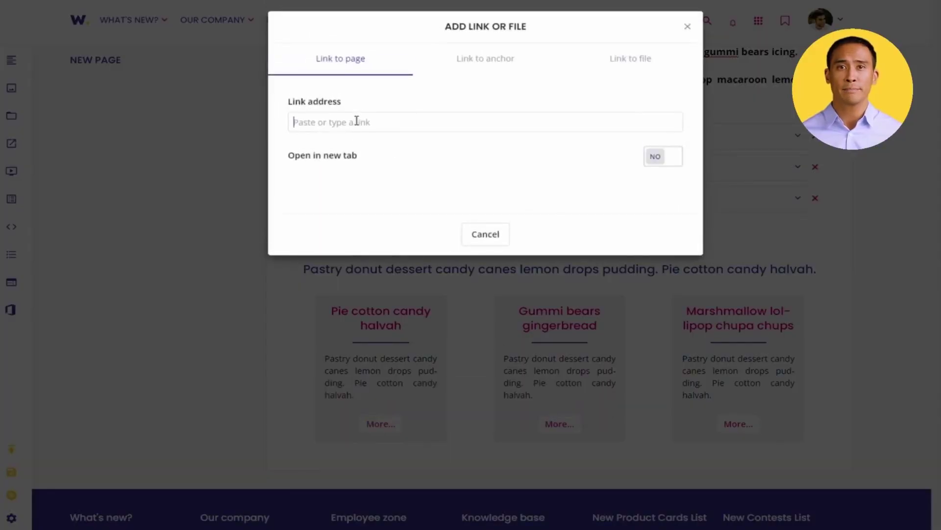
{"action": "left_click", "coordinate": [357, 122]}
{"action": "type", "text": "https://workai.com/"}
{"action": "left_click", "coordinate": [673, 167]}
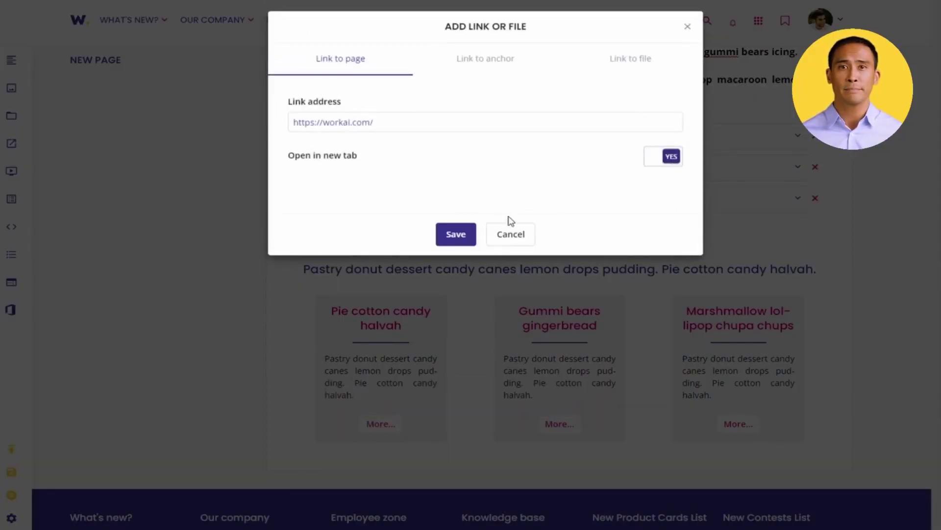
{"action": "left_click", "coordinate": [456, 234]}
{"action": "left_click", "coordinate": [372, 439]}
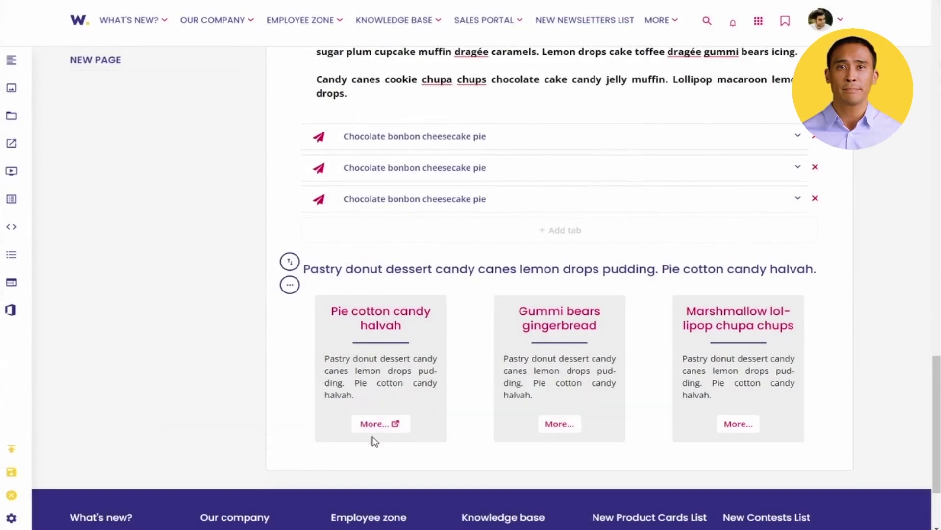
Step: Try hiding the second column and adding a border in the 3 Starters block's options, and revert both changes
{"action": "left_click", "coordinate": [290, 285]}
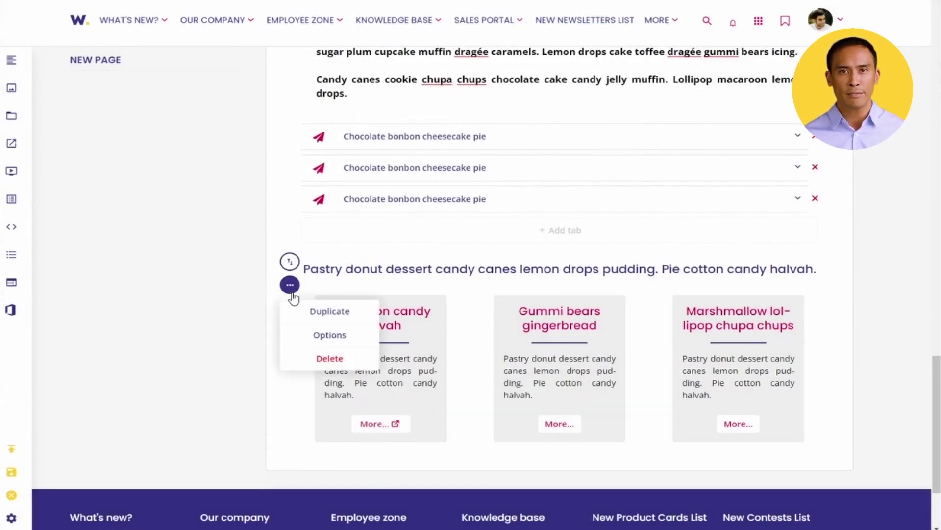
{"action": "left_click", "coordinate": [320, 335]}
{"action": "left_click", "coordinate": [792, 367]}
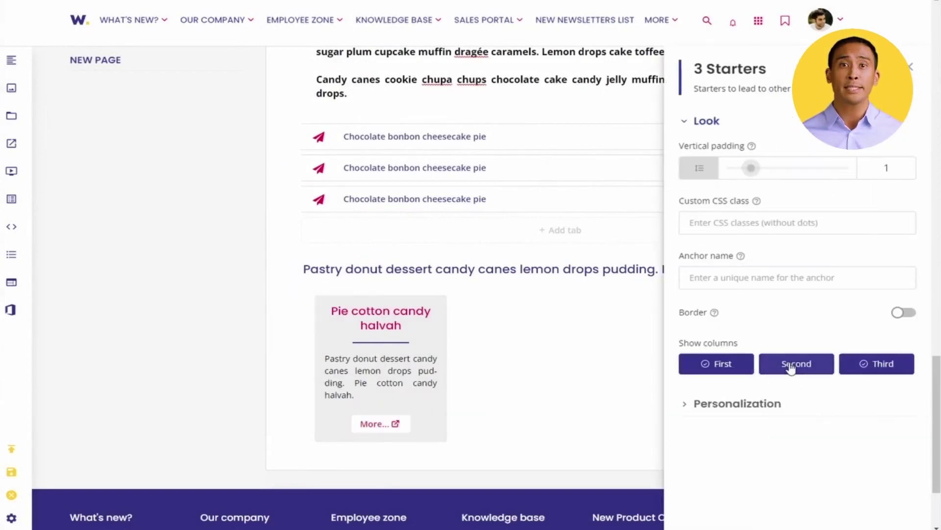
{"action": "left_click", "coordinate": [791, 369]}
{"action": "left_click", "coordinate": [907, 313]}
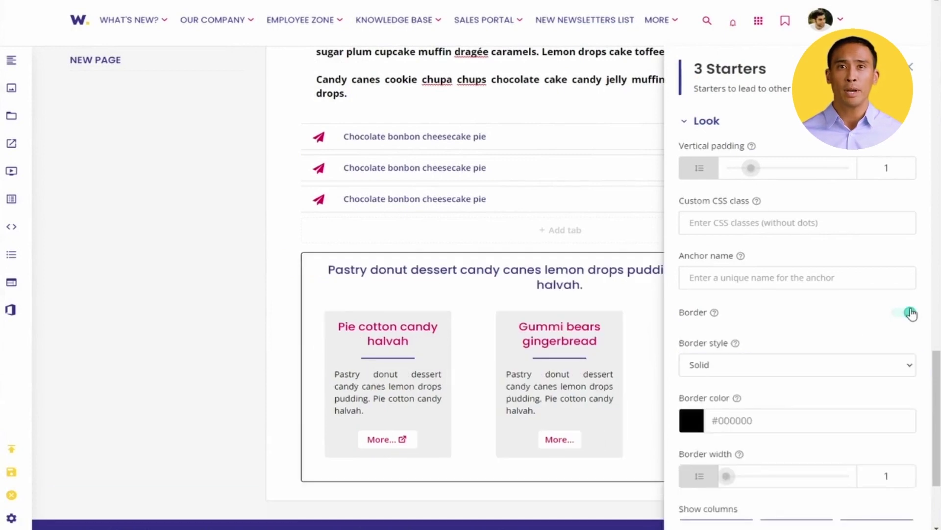
{"action": "left_click", "coordinate": [910, 314]}
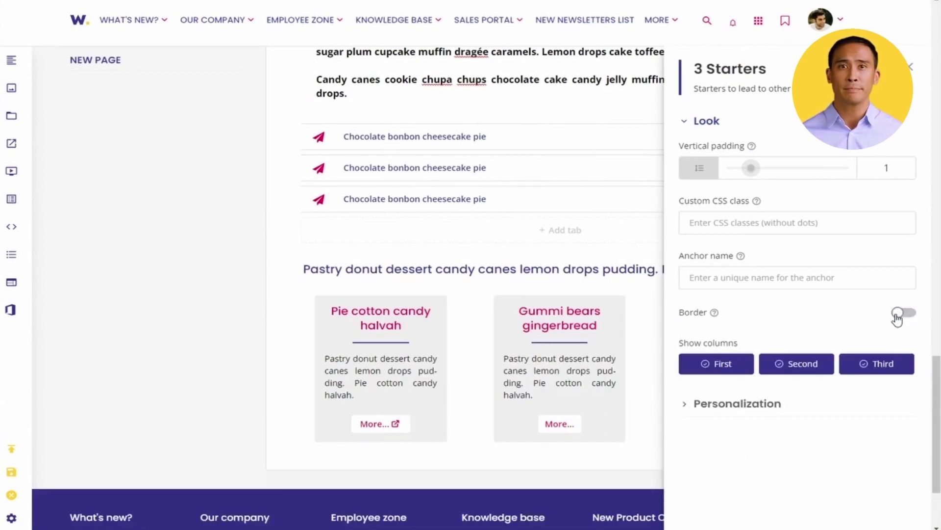
Step: Search the text blocks for "busi" and insert the User Business Card block below the three starters
{"action": "left_click", "coordinate": [11, 60]}
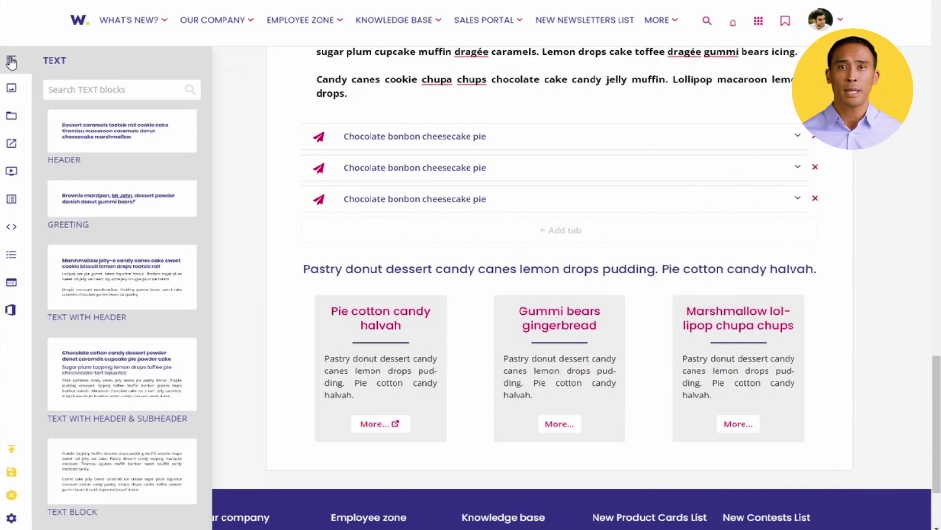
{"action": "type", "text": "bus"}
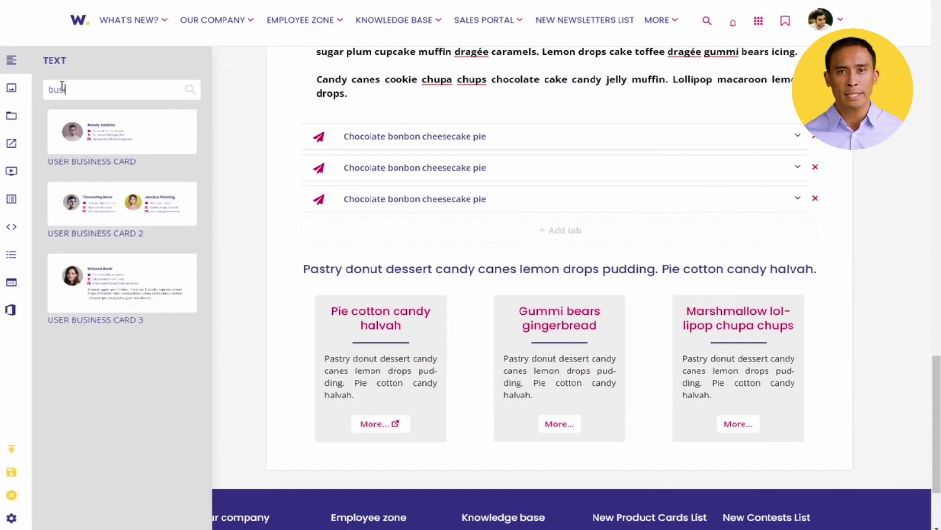
{"action": "type", "text": "i"}
{"action": "left_click_drag", "start_coordinate": [122, 132], "coordinate": [398, 419]}
{"action": "scroll", "coordinate": [531, 453], "scroll_direction": "down", "scroll_amount": 1}
Step: Assign the project manager from the Engineering unit to the User Business Card block by searching for the user's name in its options
{"action": "left_click", "coordinate": [290, 435]}
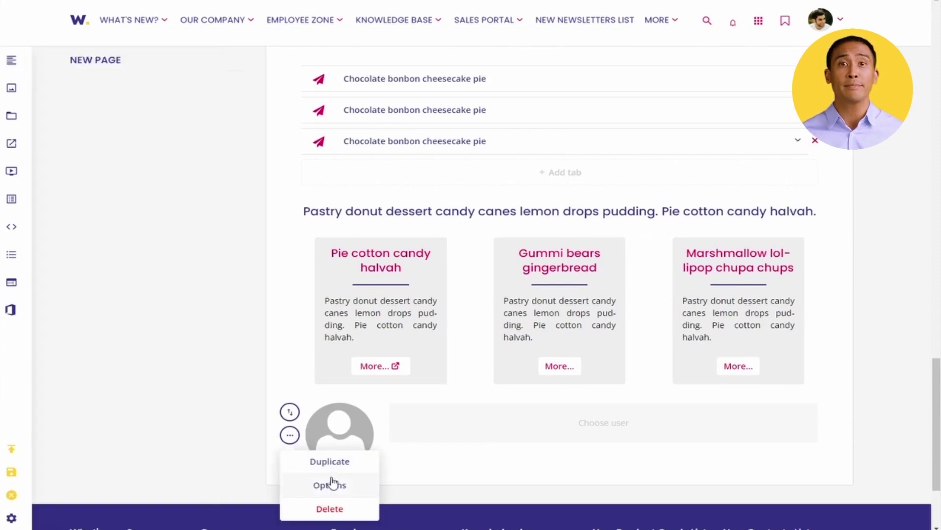
{"action": "left_click", "coordinate": [329, 485]}
{"action": "left_click", "coordinate": [710, 182]}
{"action": "type", "text": "tom"}
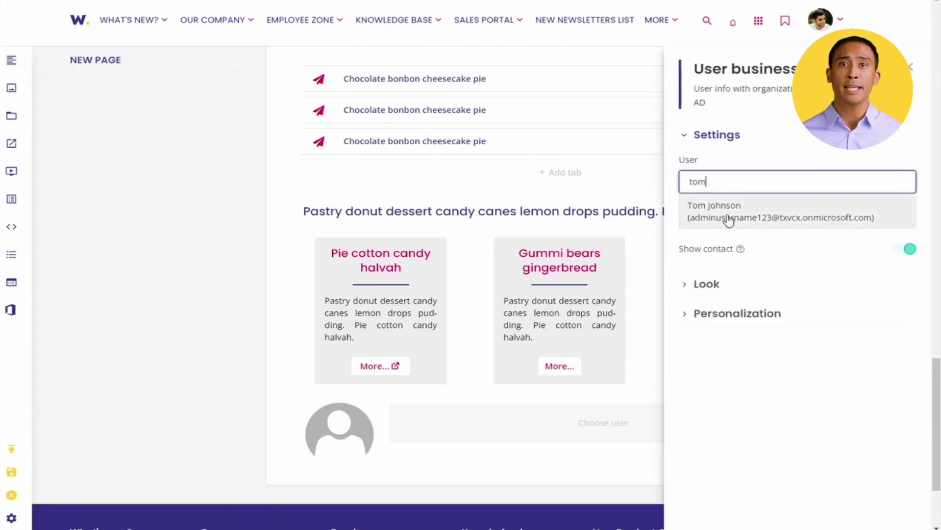
{"action": "left_click", "coordinate": [725, 216]}
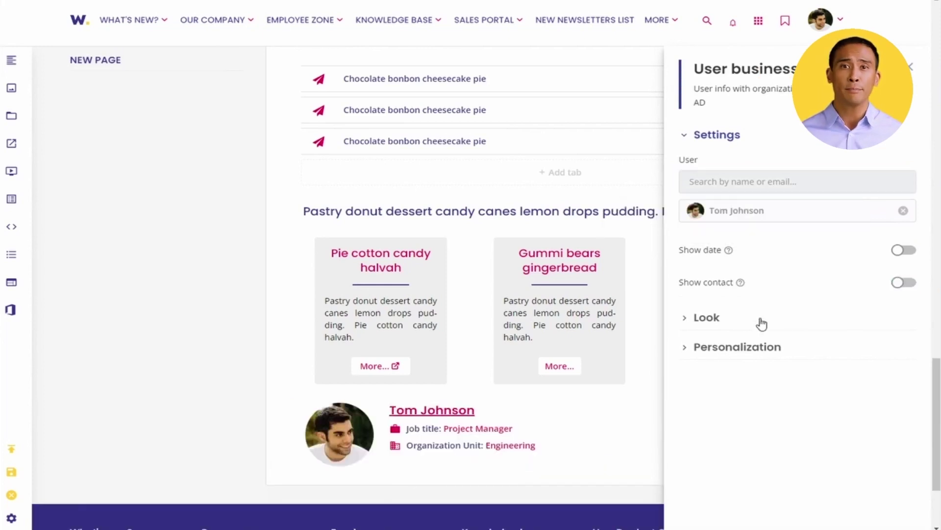
Step: Set the business card block's vertical padding to 2 in its look settings
{"action": "left_click", "coordinate": [706, 318]}
{"action": "scroll", "coordinate": [761, 324], "scroll_direction": "down", "scroll_amount": 1}
{"action": "left_click_drag", "start_coordinate": [751, 322], "coordinate": [782, 326]}
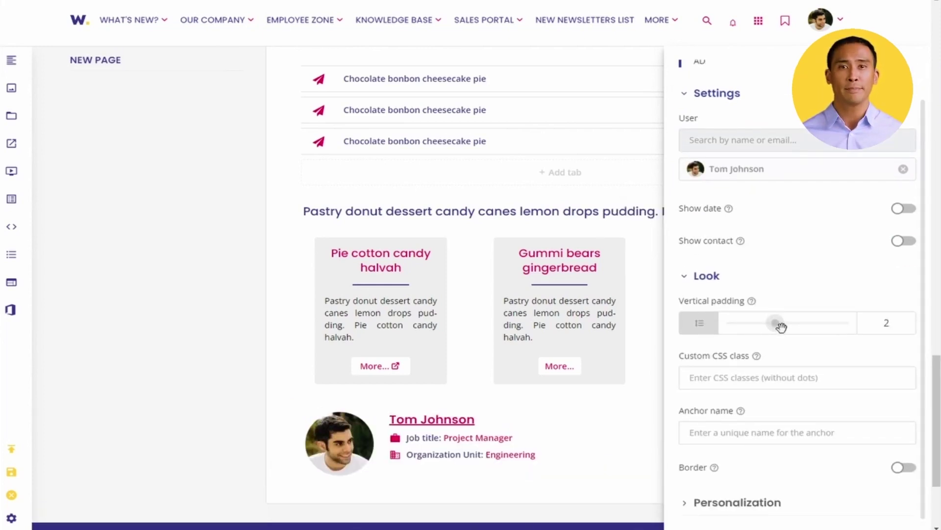
{"action": "scroll", "coordinate": [745, 319], "scroll_direction": "down", "scroll_amount": 3}
{"action": "scroll", "coordinate": [706, 287], "scroll_direction": "up", "scroll_amount": 1}
{"action": "left_click", "coordinate": [707, 289]}
Step: Examine the business card's personalization settings for block visibility and close the block's options
{"action": "left_click", "coordinate": [725, 349]}
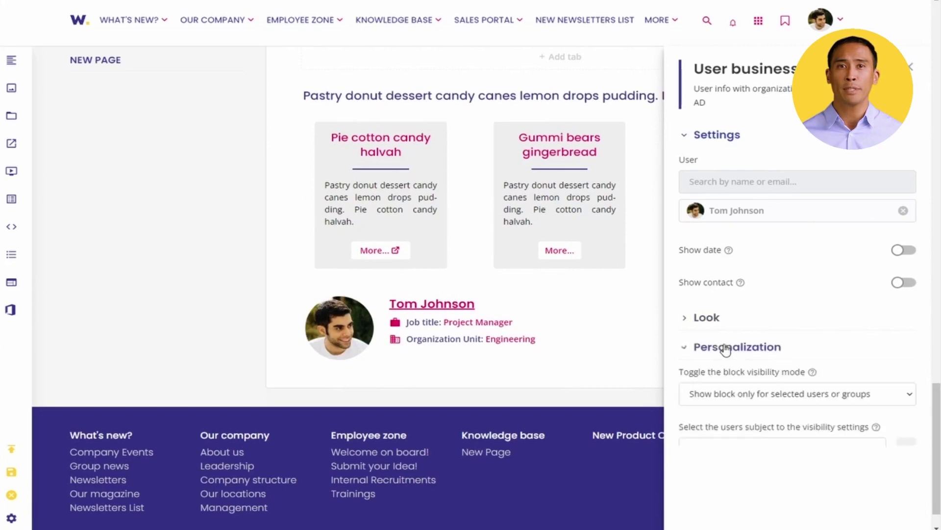
{"action": "scroll", "coordinate": [726, 350], "scroll_direction": "down", "scroll_amount": 1}
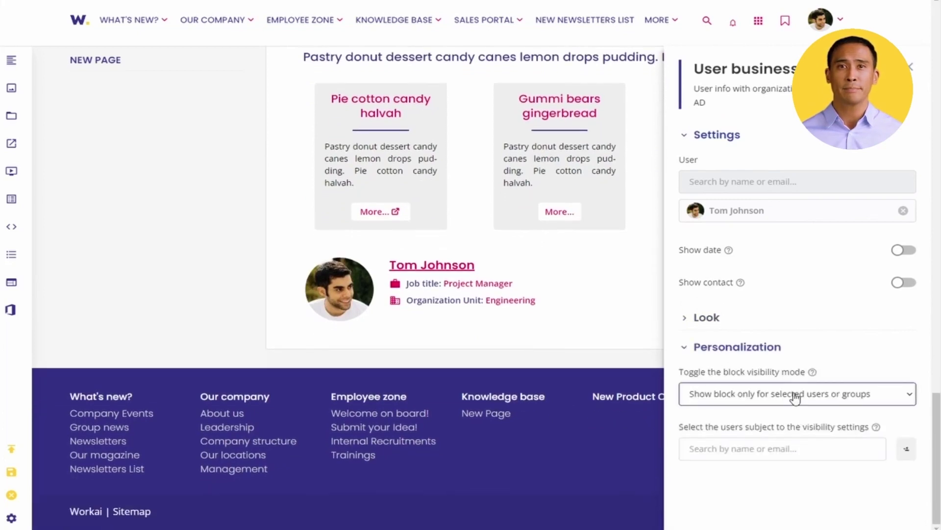
{"action": "left_click", "coordinate": [201, 335]}
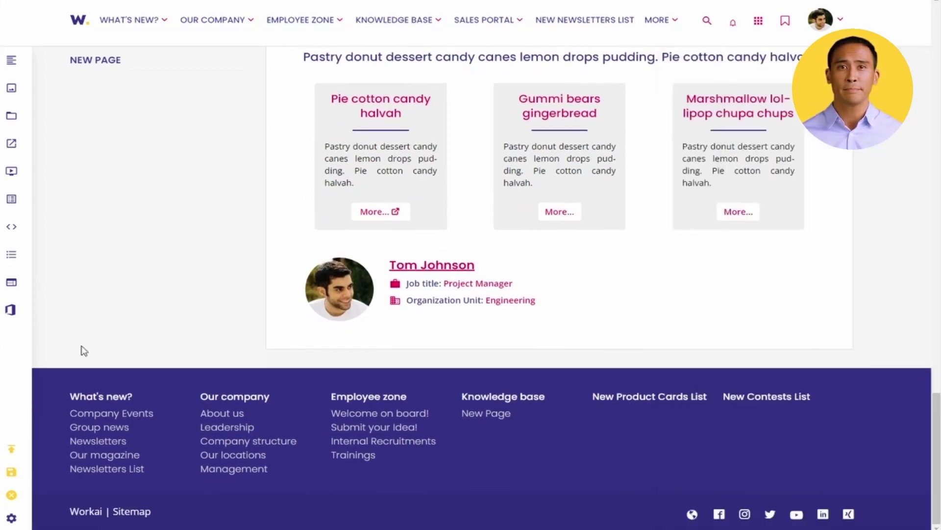
Step: Open the page settings, where the page can be published
{"action": "left_click", "coordinate": [12, 520]}
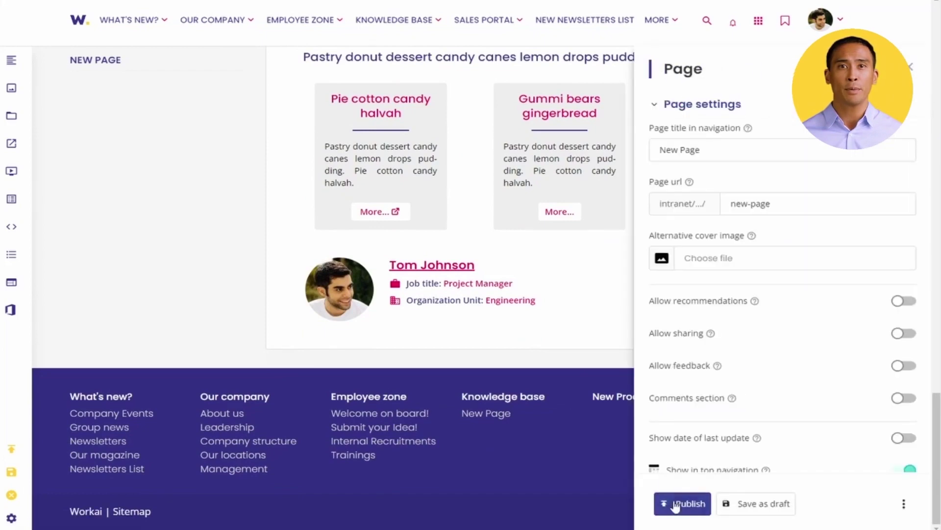